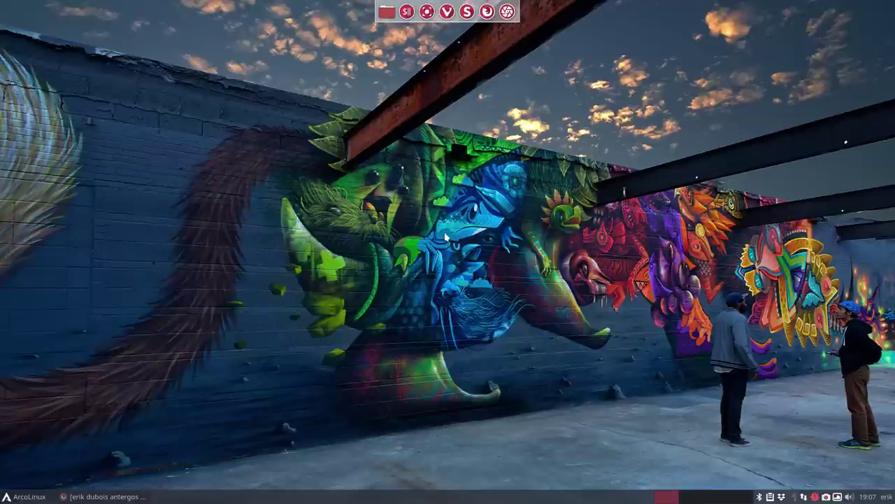
- Open a terminal to check the installed ArcoLinux version, and close the terminal
key("ctrl+alt+t")
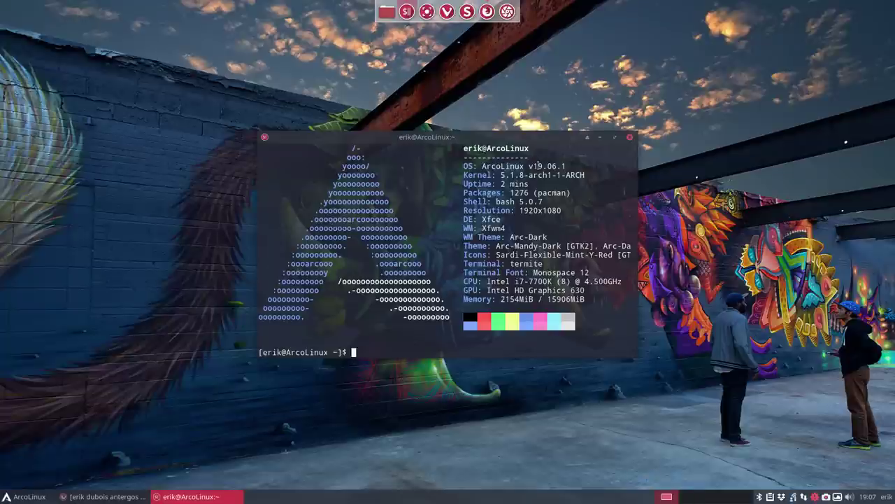
left_click_drag(535, 166, 561, 166)
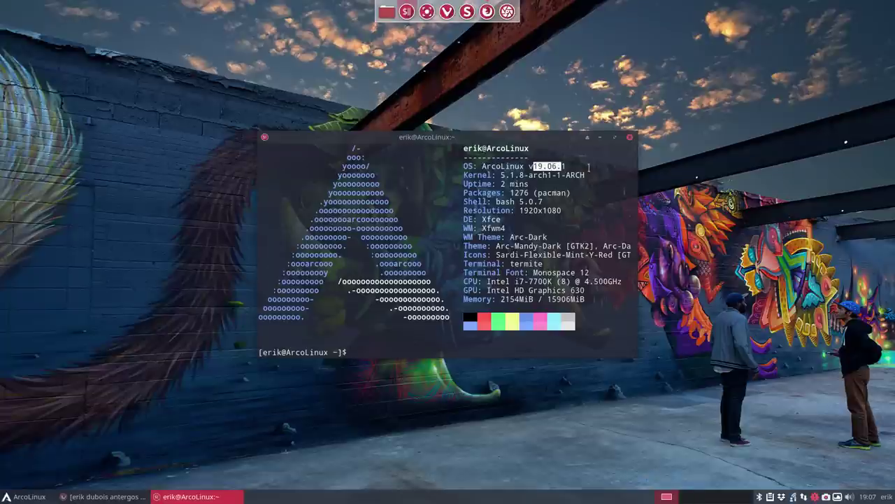
left_click(628, 138)
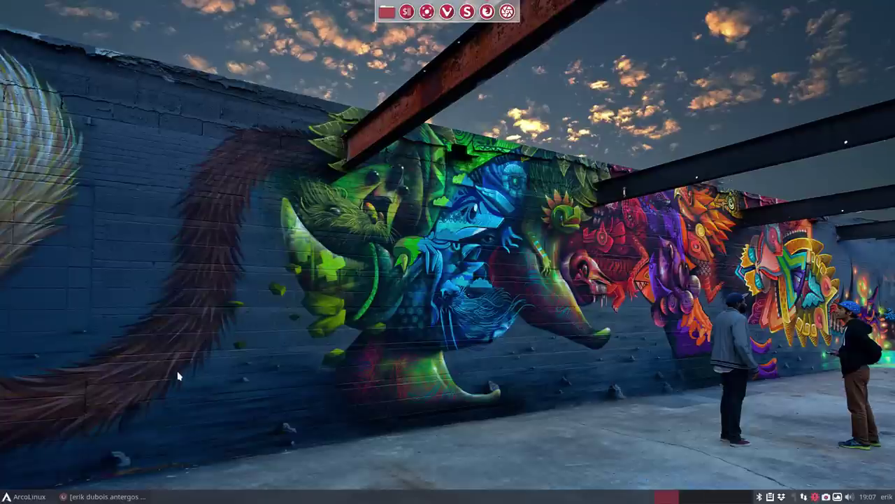
- Switch to Firefox, examine the search terms antergos and pamac above the Google results, and minimise the browser
left_click(98, 496)
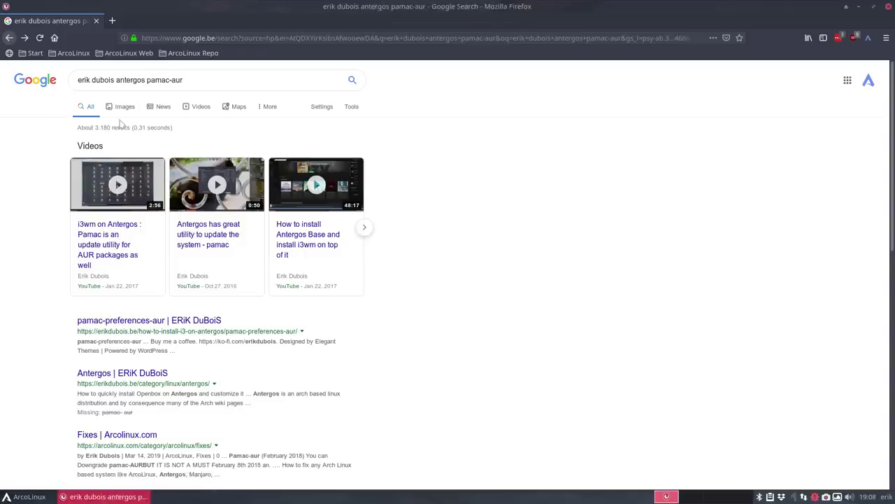
double_click(125, 80)
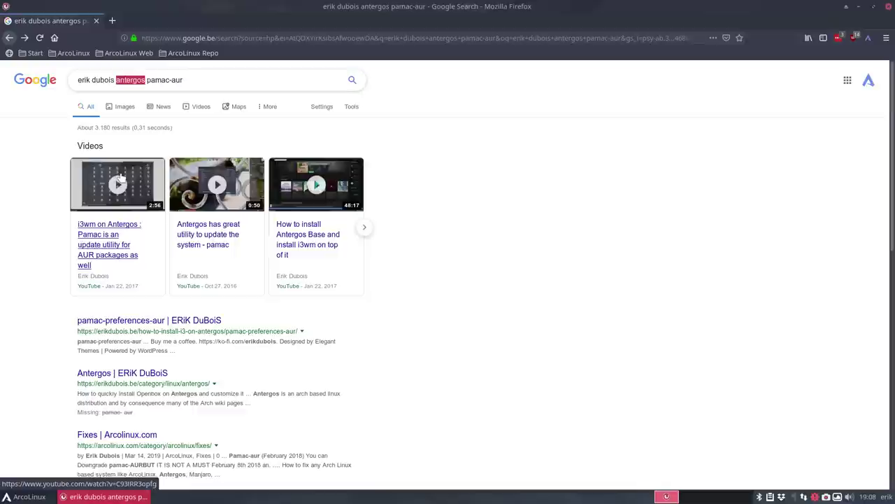
double_click(159, 80)
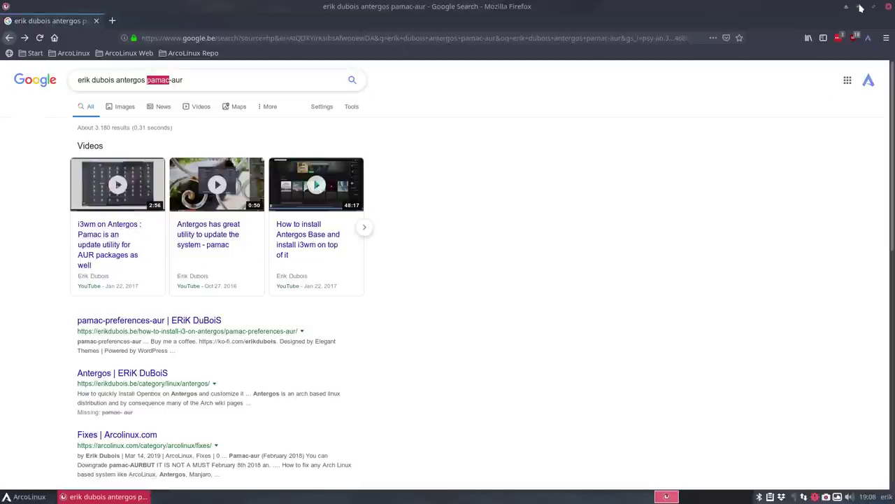
left_click(861, 8)
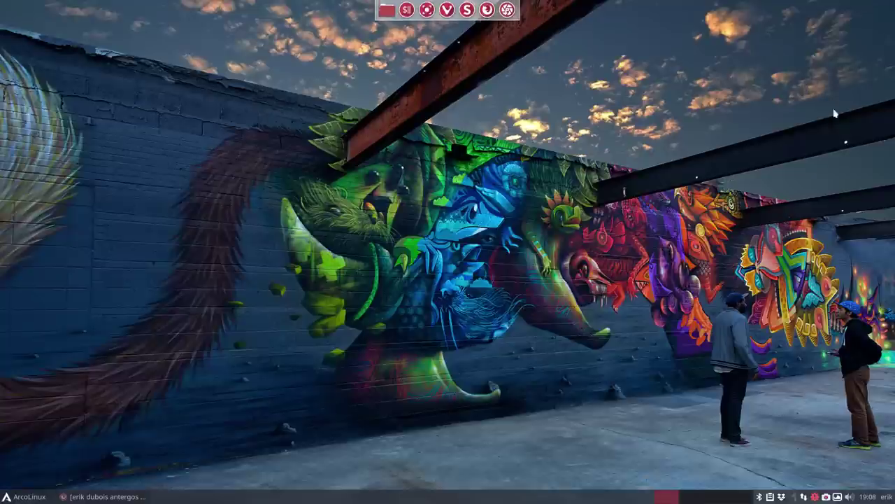
- Open the pending updates from the system's update notifier, move the window towards the screen centre, and look through the package list
left_click(815, 498)
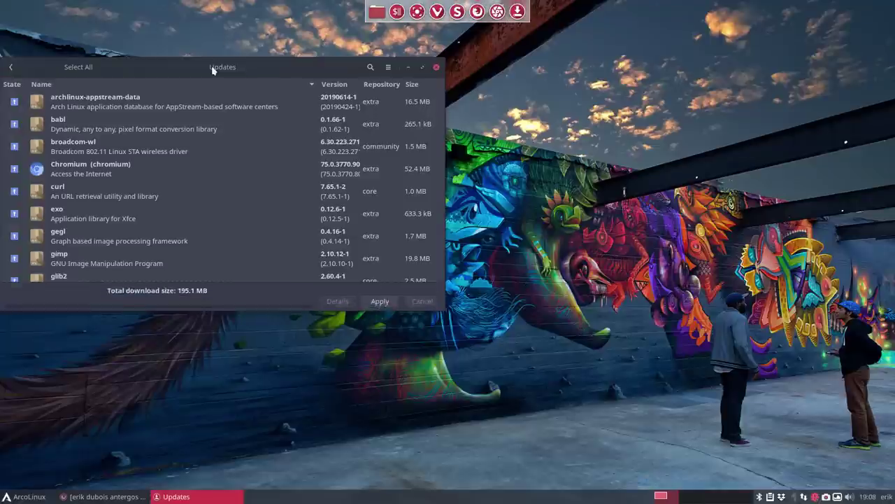
left_click_drag(211, 67, 480, 67)
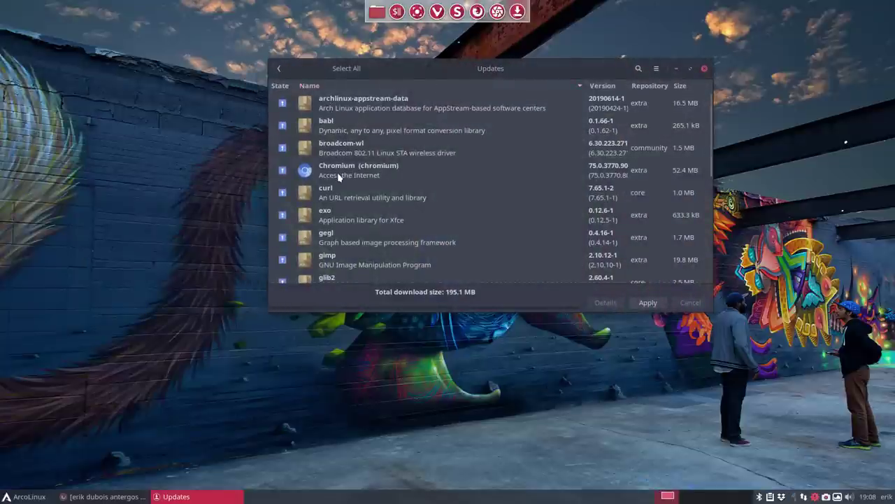
scroll(337, 172, "down", 5)
scroll(337, 172, "down", 1)
scroll(346, 207, "up", 6)
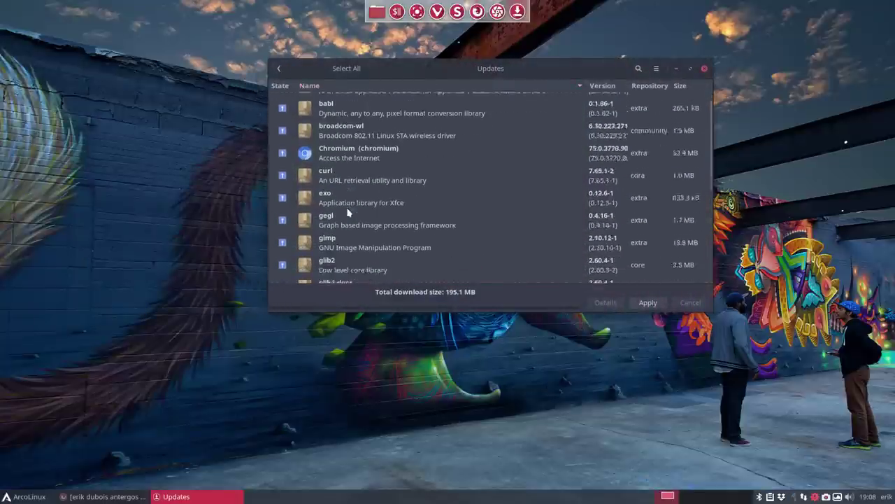
- Return to the main package list, reposition the window, and display the package manager's additional commands
left_click(280, 70)
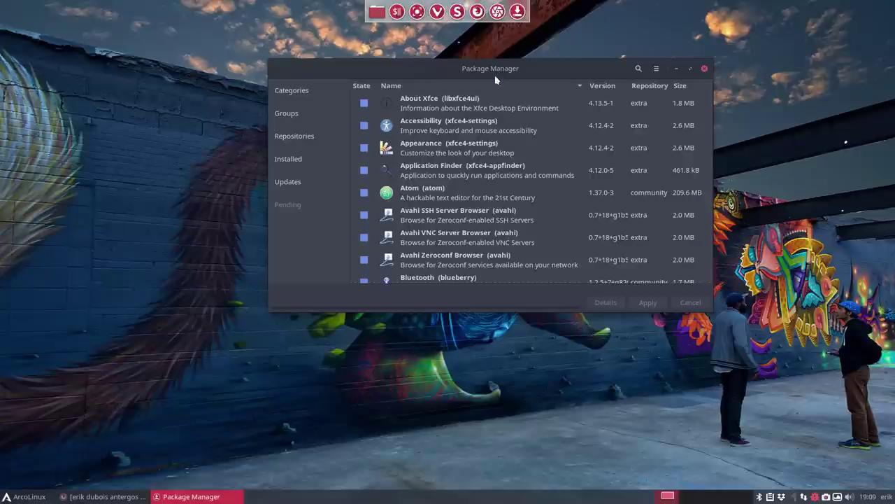
left_click_drag(488, 71, 380, 70)
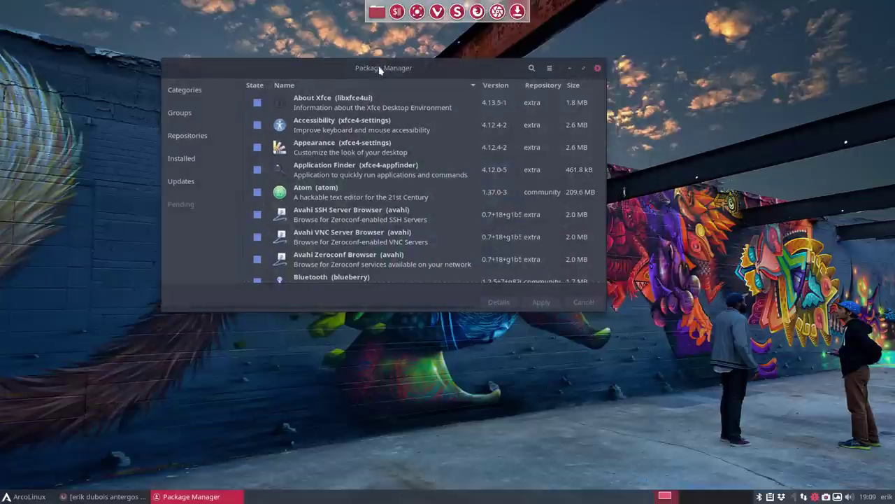
left_click(550, 68)
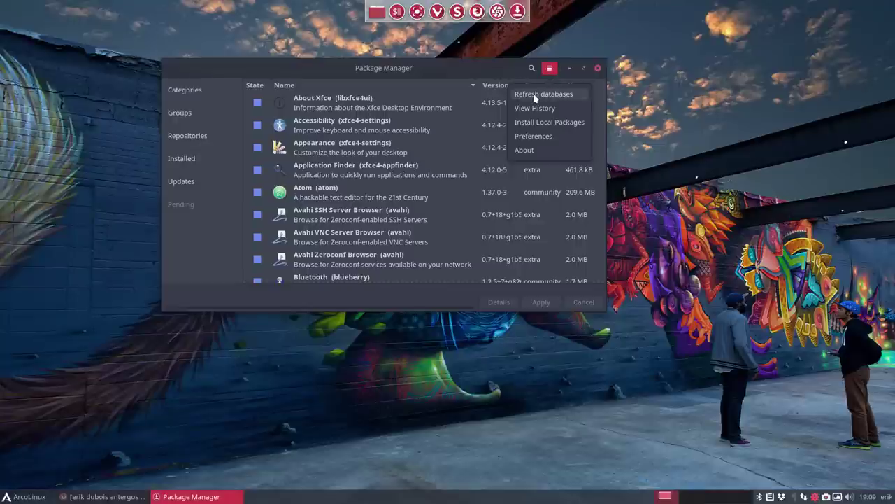
- Enter the equivalent update commands sudo pacman -Syyu and update in a terminal without running them, and close the terminal
key("ctrl+alt+t")
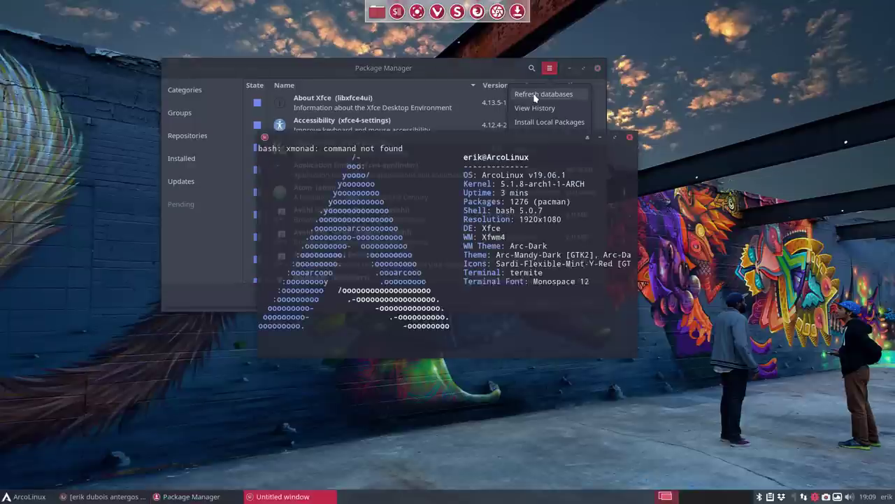
type("sudo")
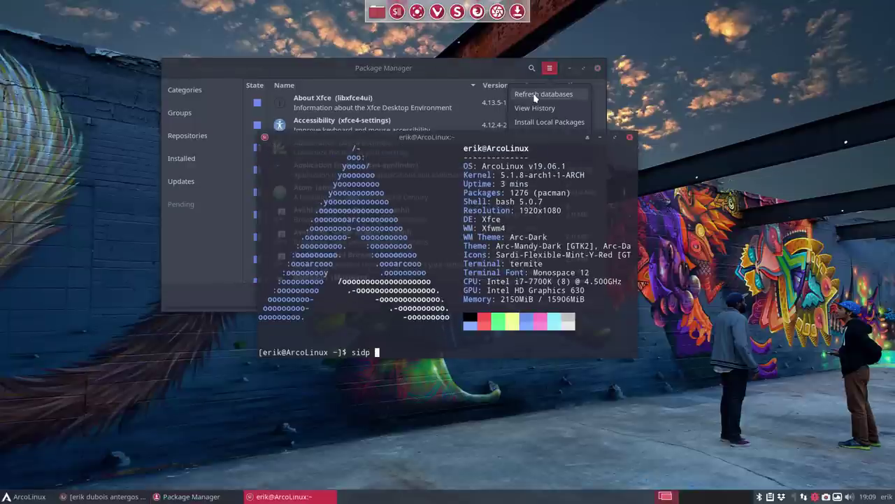
key("BackSpace")
key("BackSpace")
key("BackSpace")
key("BackSpace")
key("BackSpace")
type("sudo pacman -Syyu")
key("ctrl+c")
type("update")
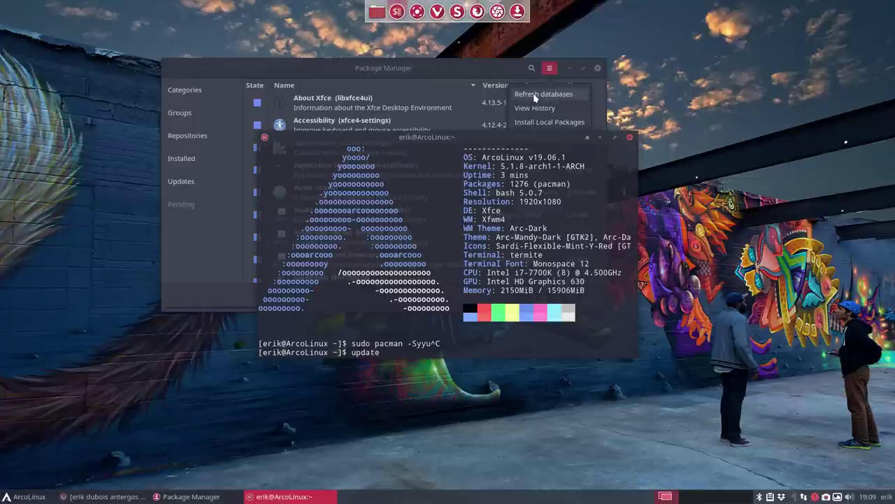
left_click(629, 137)
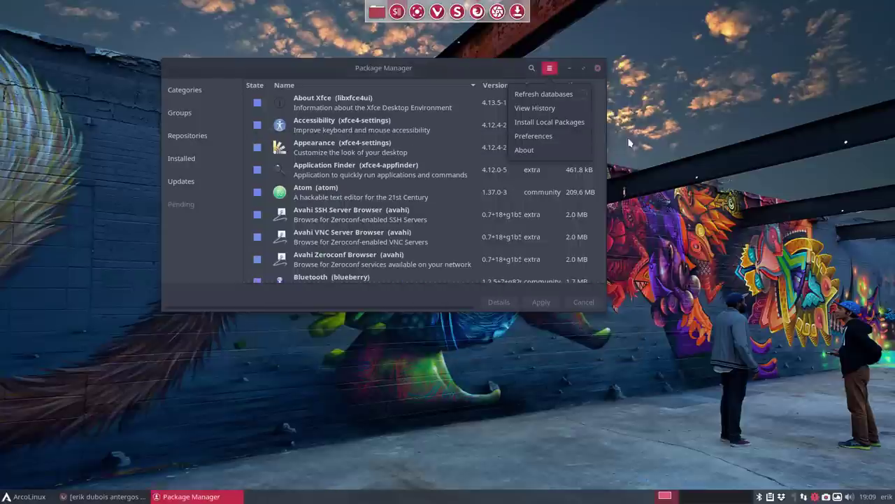
- Refresh the package databases, authenticating with the account password
left_click(546, 95)
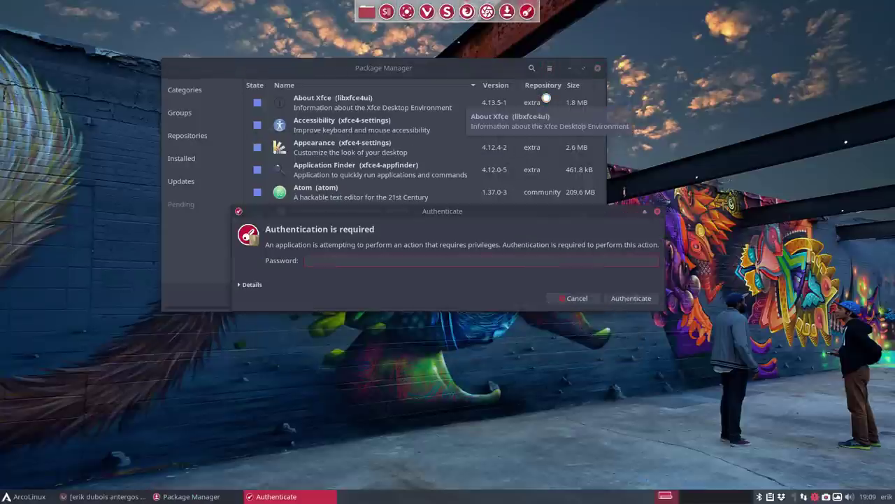
type("****")
key("Return")
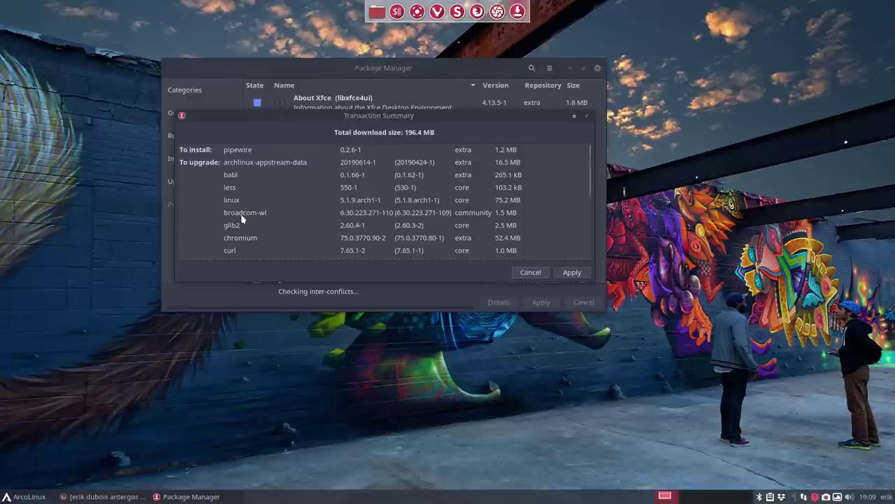
- Review the packages in the transaction summary, cancel the upgrade, and briefly visit the updates list before returning to the package list
scroll(242, 218, "down", 5)
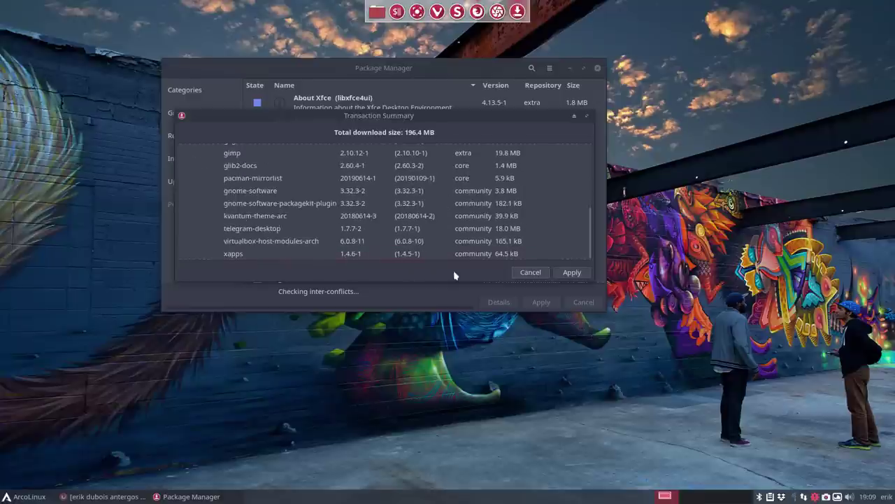
left_click(525, 272)
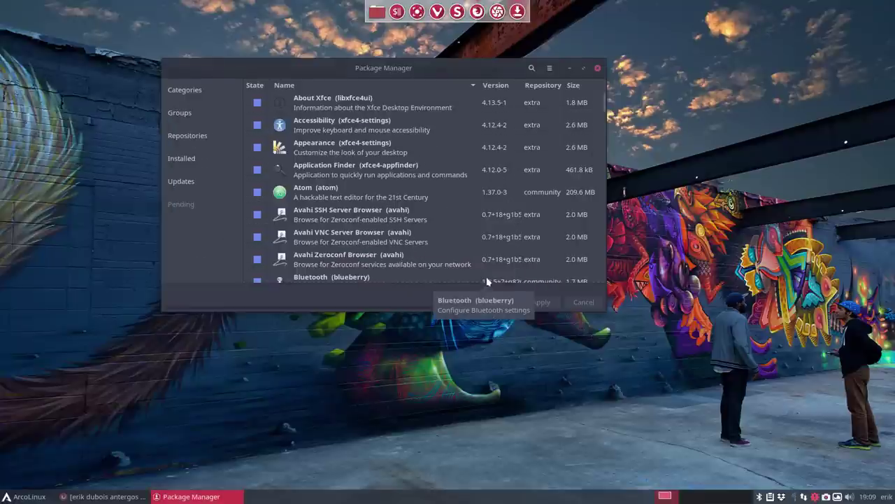
left_click(181, 181)
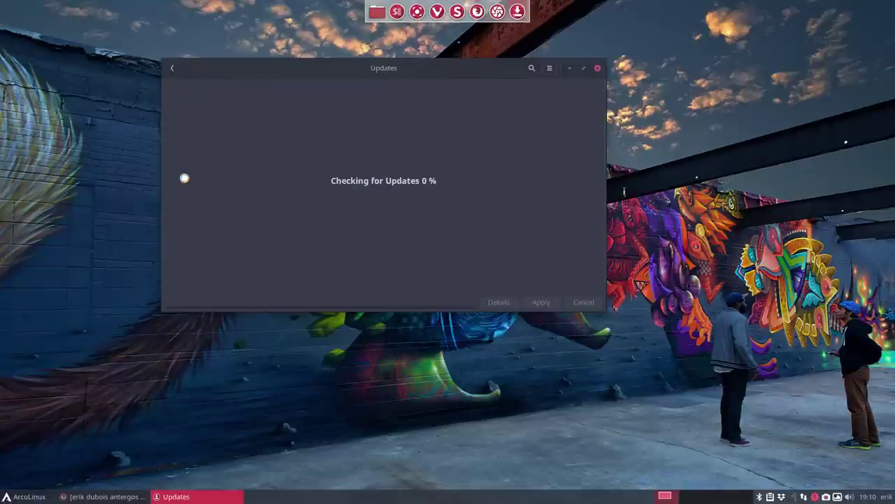
left_click(173, 69)
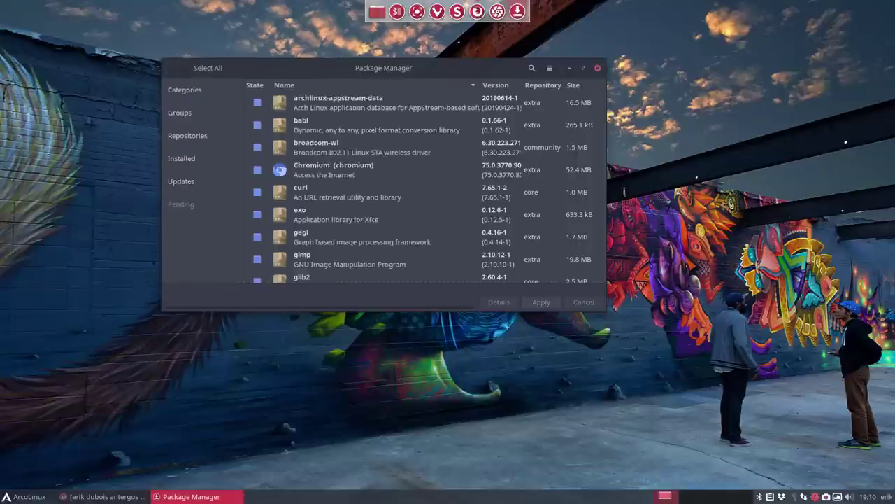
- Open the package manager's history and look through the dated entries for upgraded, installed and removed packages
left_click(549, 68)
left_click(543, 108)
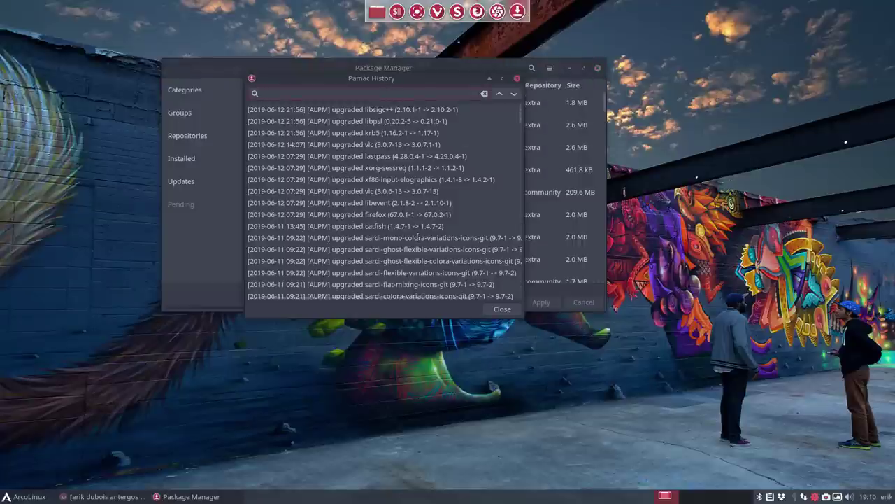
scroll(417, 238, "down", 20)
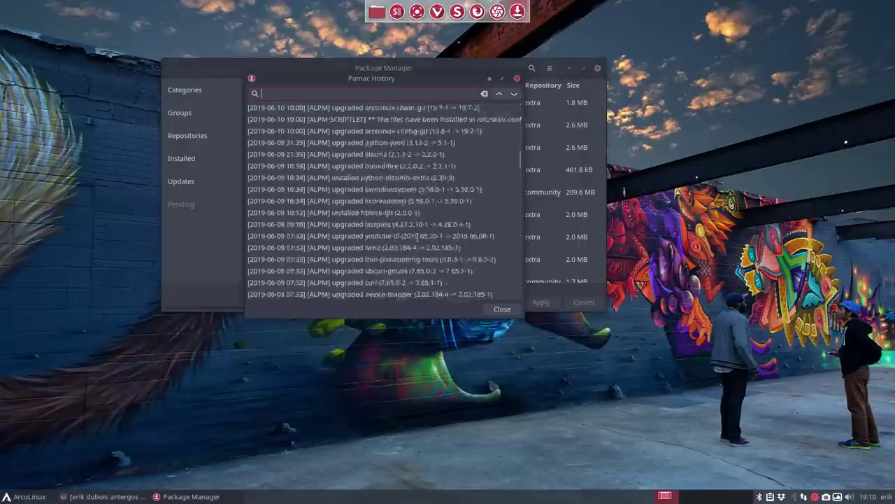
scroll(417, 238, "down", 2)
left_click_drag(259, 190, 299, 195)
scroll(299, 202, "down", 20)
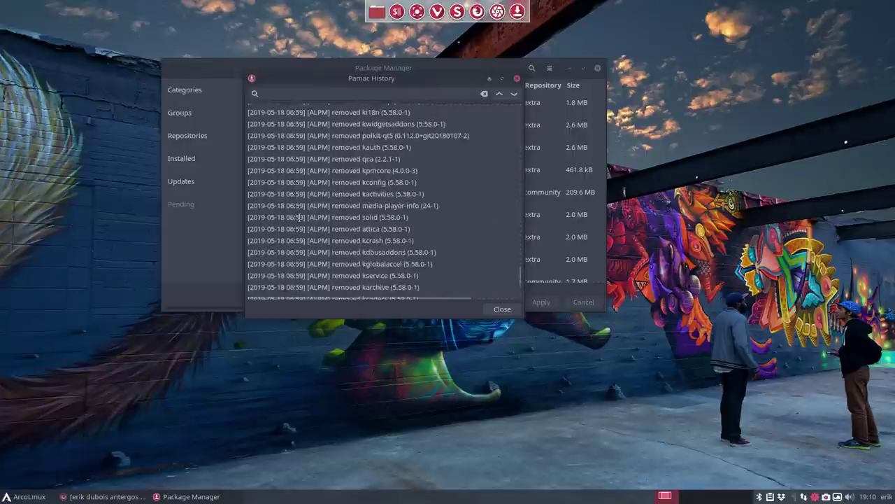
scroll(301, 217, "up", 20)
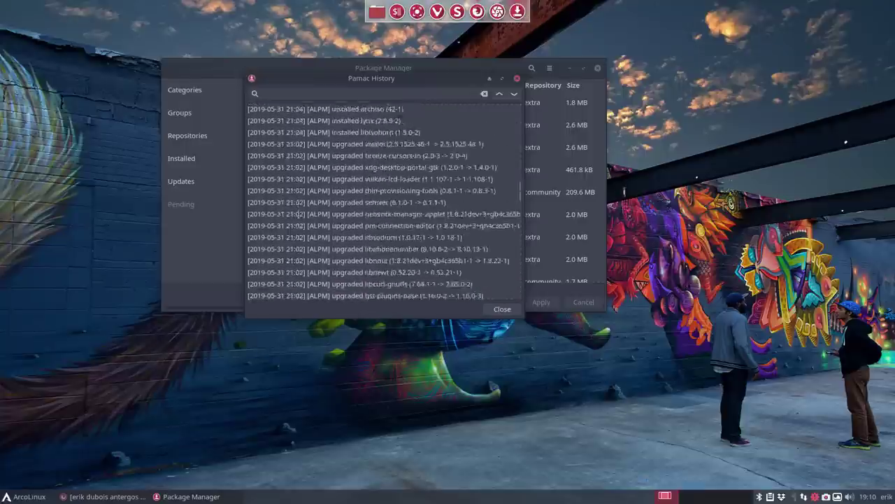
scroll(300, 214, "up", 5)
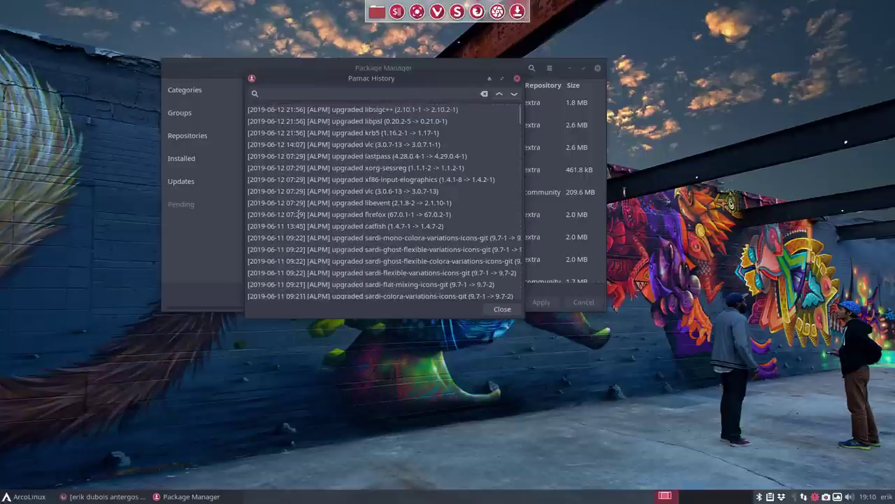
- Open a terminal and run rip to list the recently installed packages
key("ctrl+alt+Return")
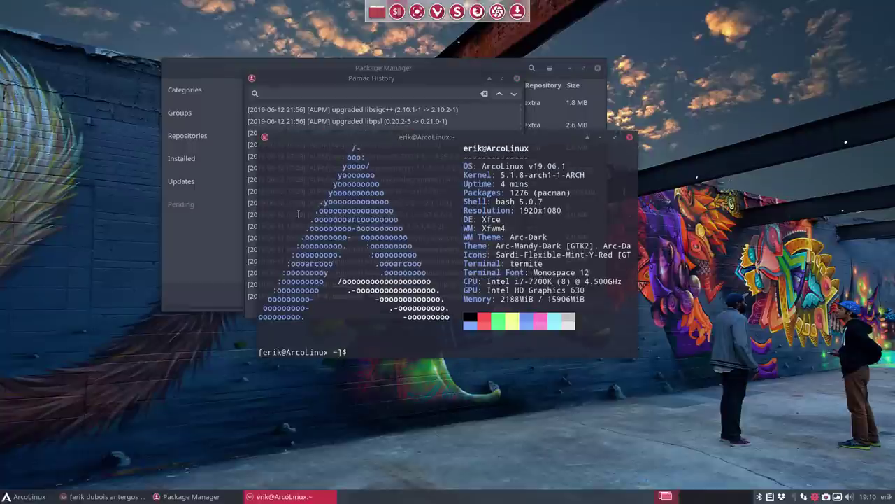
type("rip")
key("Return")
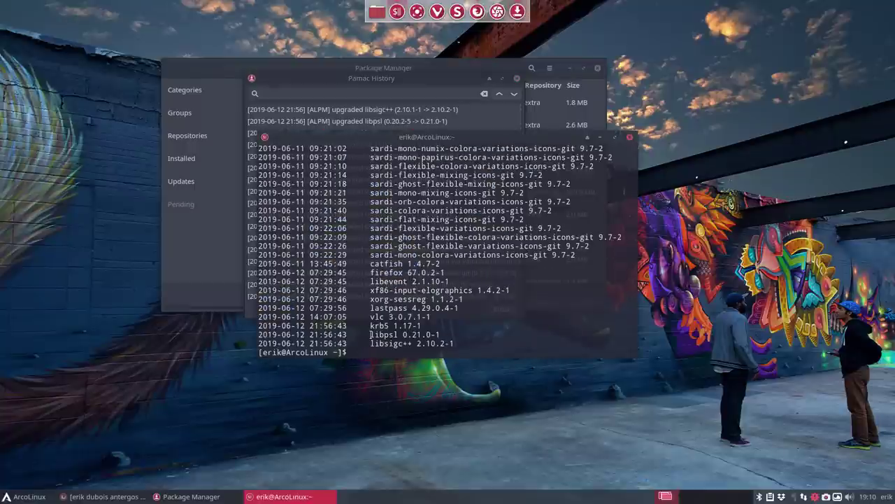
- Compare the latest terminal entries, including the date, time and libsigc++ package, with the Pamac history, and close the terminal
left_click_drag(371, 344, 422, 344)
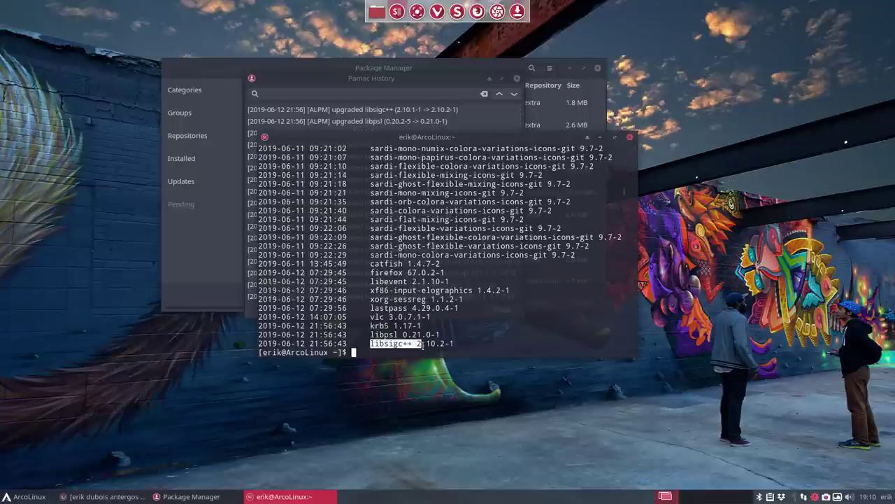
left_click_drag(277, 343, 306, 343)
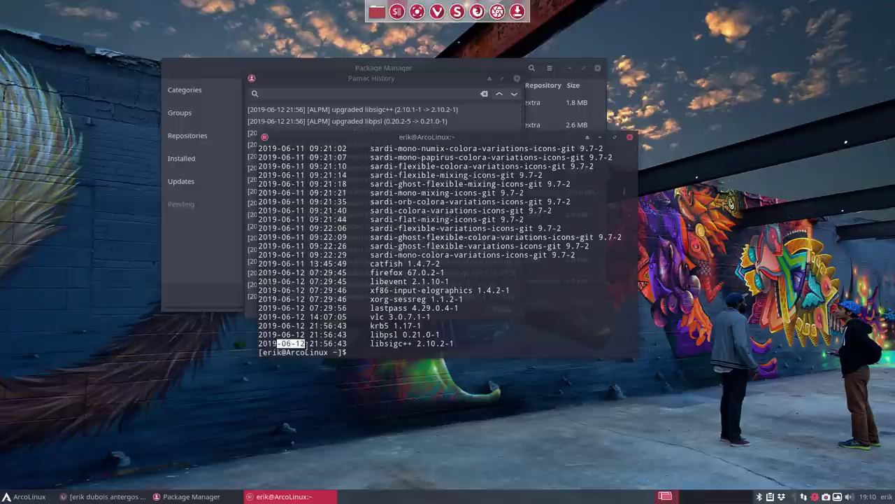
double_click(312, 334)
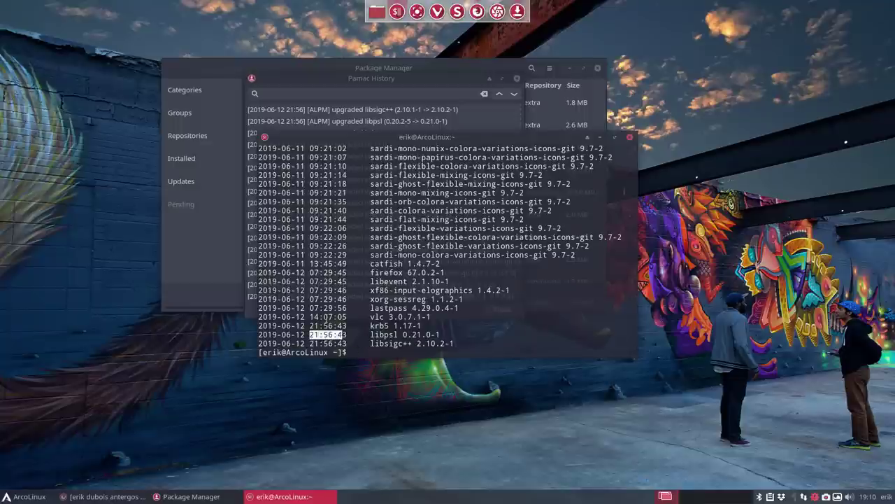
left_click(327, 319)
left_click_drag(367, 344, 633, 344)
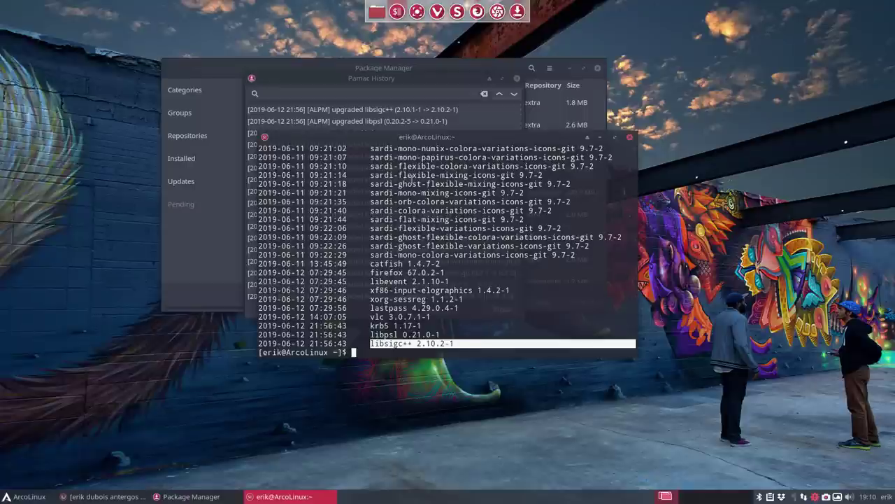
left_click(630, 137)
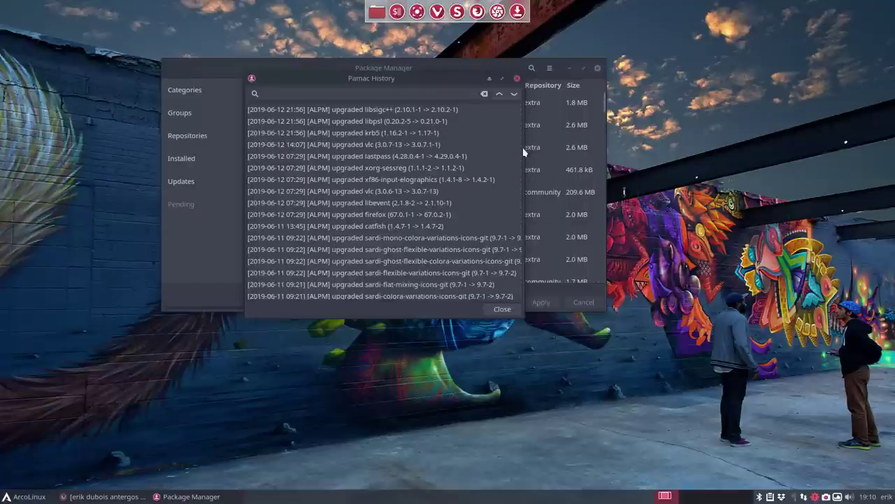
- Close the package history, view the Install Local Packages file chooser, and cancel it without choosing a package
left_click(516, 78)
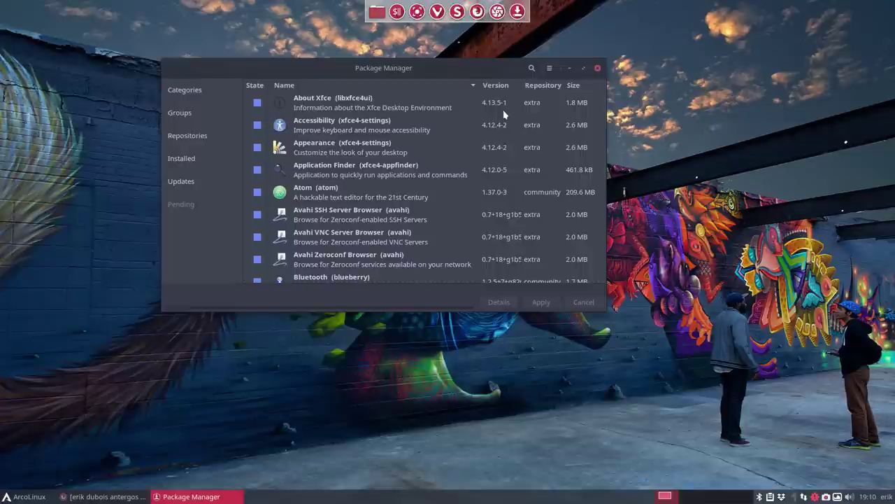
left_click(549, 68)
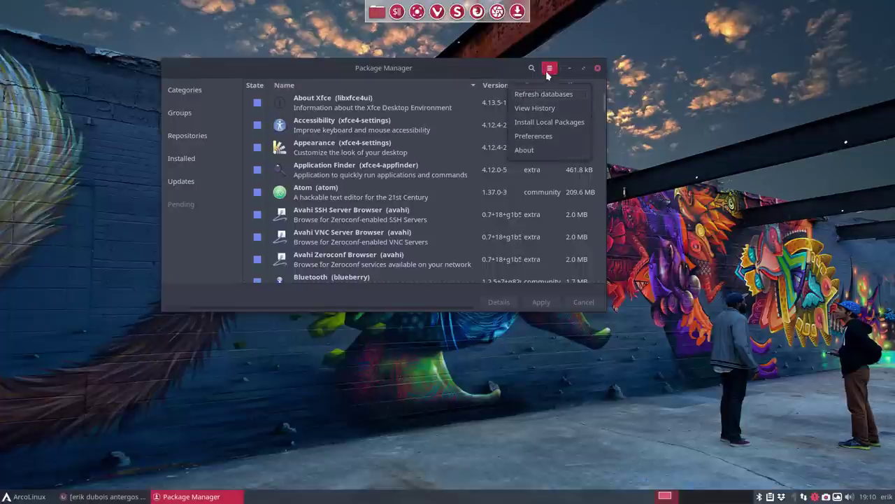
left_click(546, 123)
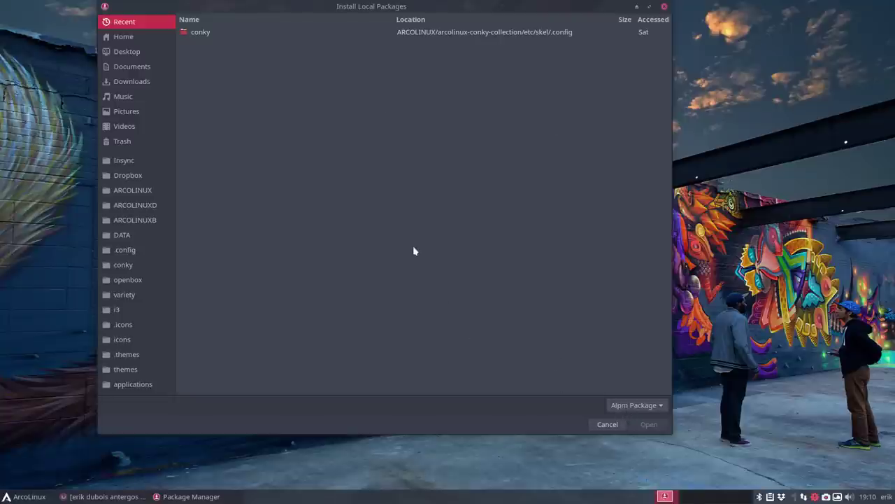
left_click(608, 426)
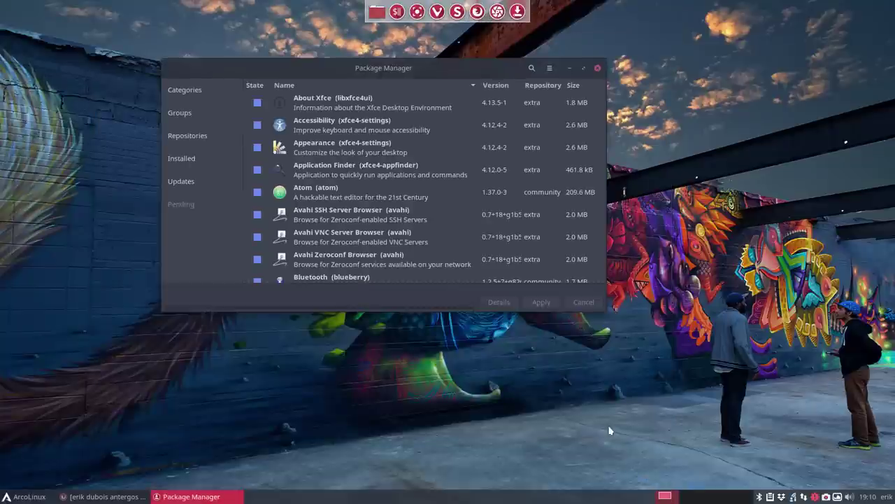
- Open a terminal, write the example command sudo pacman -U sdfldkjf without running it, and close the terminal
key("super+Return")
type("sudo upd")
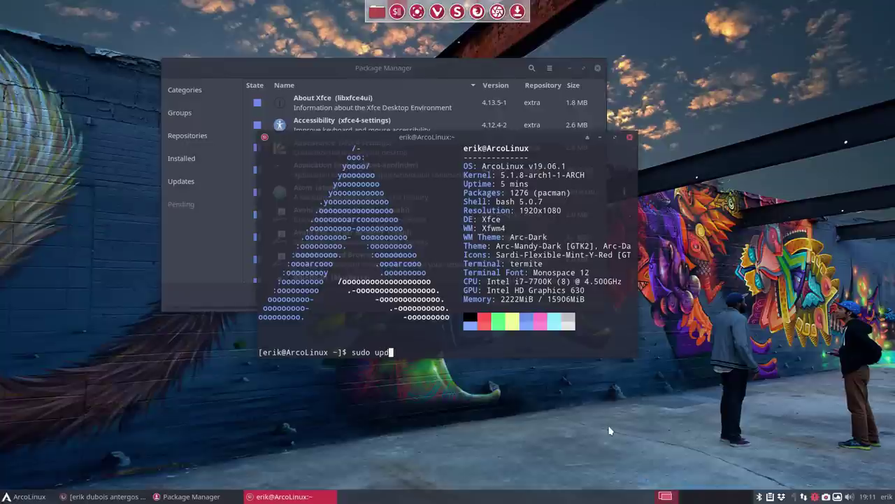
type("ate")
key("BackSpace")
key("BackSpace")
key("BackSpace")
key("BackSpace")
key("BackSpace")
key("BackSpace")
type("pacman -S")
key("BackSpace")
key("BackSpace")
type("U sdfldkjf")
left_click(630, 137)
left_click(549, 70)
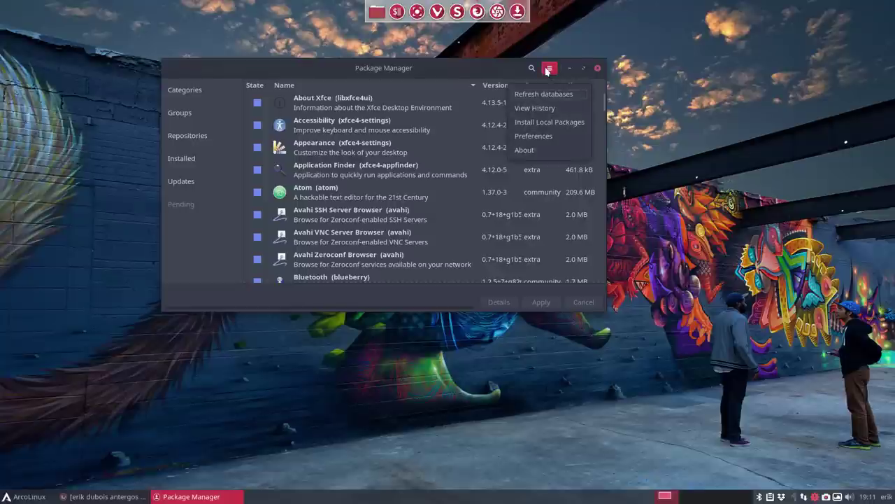
left_click(544, 123)
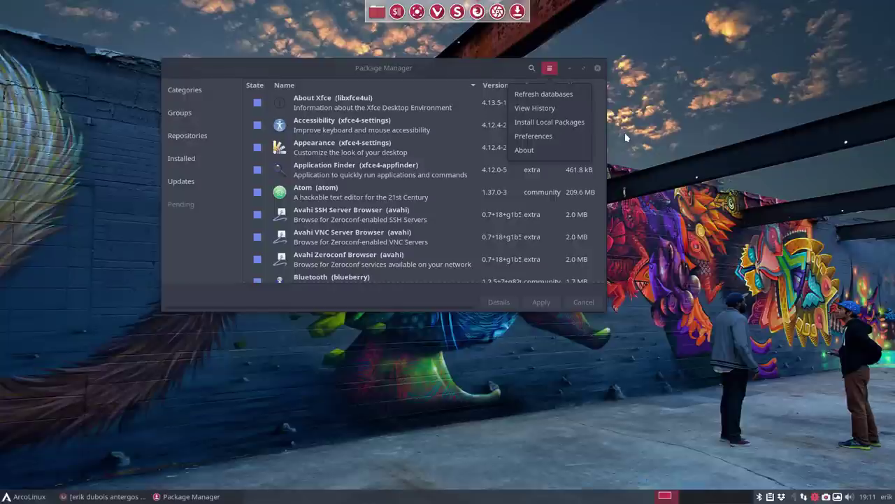
left_click(495, 71)
left_click(494, 71)
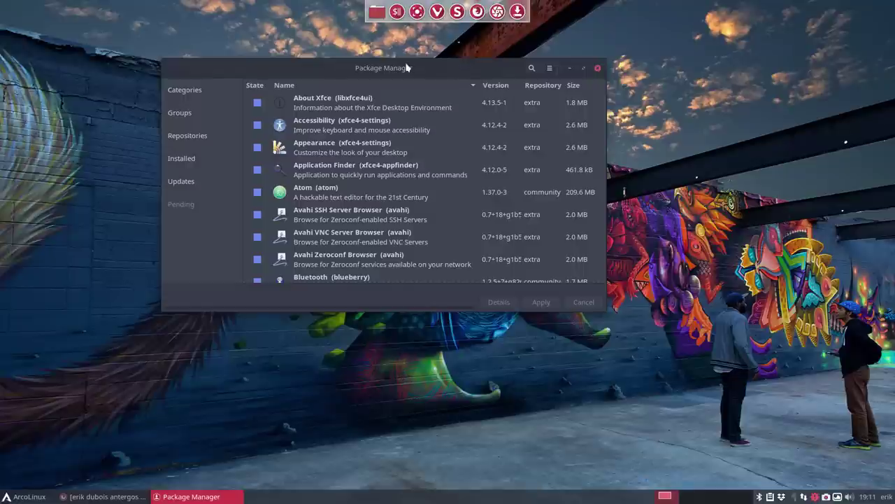
- Open the package manager's preferences, look at the AUR settings, and return to the General settings
left_click_drag(407, 67, 454, 82)
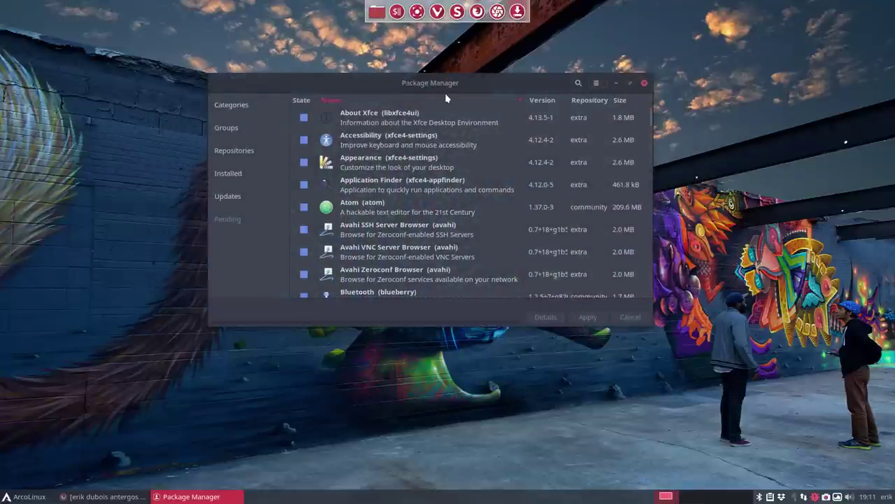
left_click(596, 83)
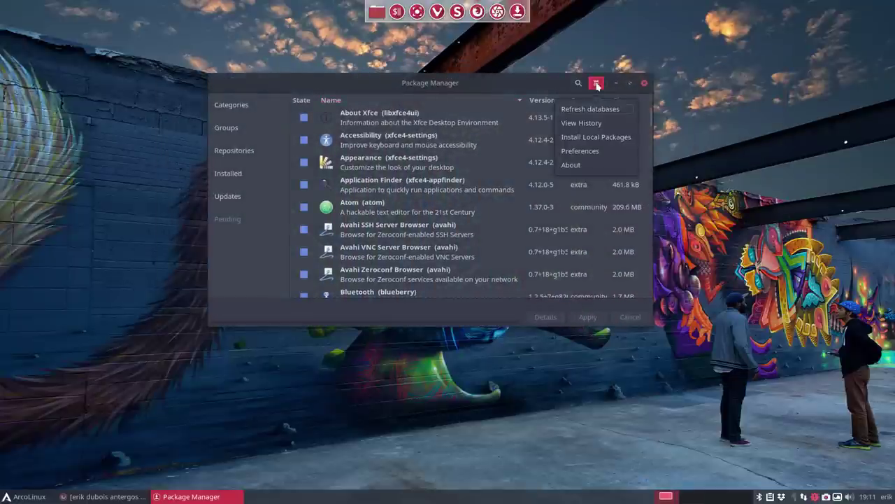
left_click(594, 152)
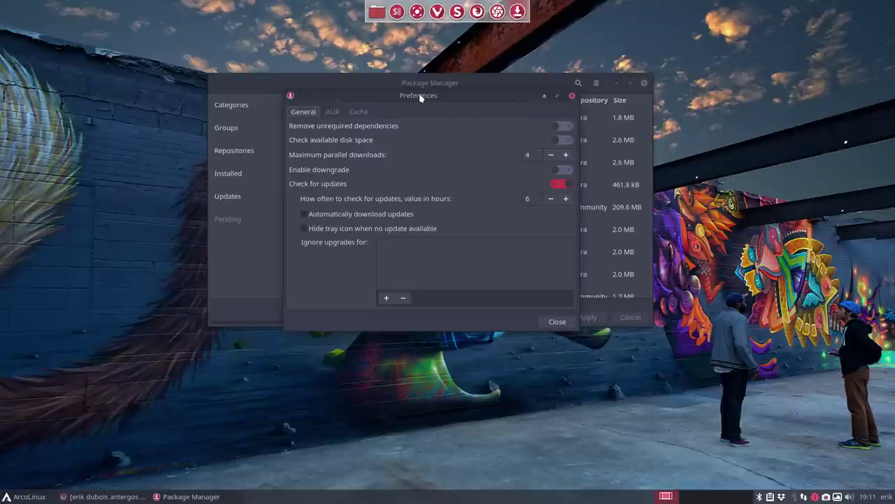
left_click_drag(422, 95, 459, 137)
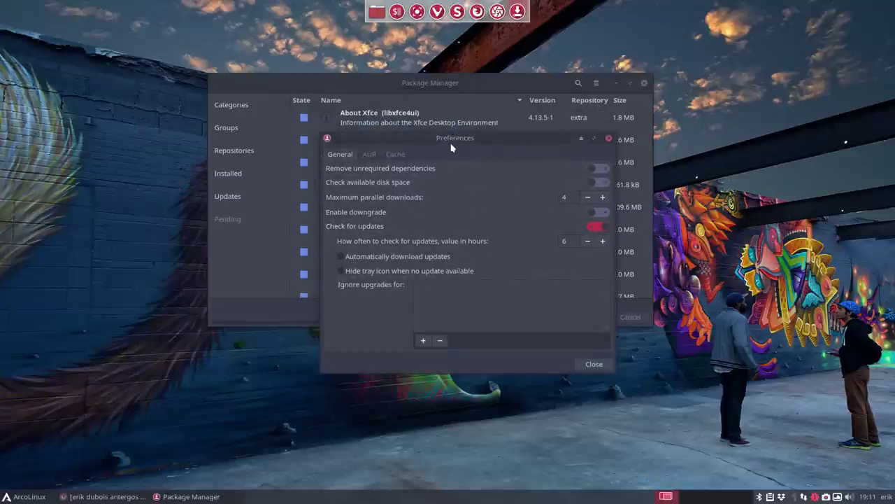
left_click(369, 154)
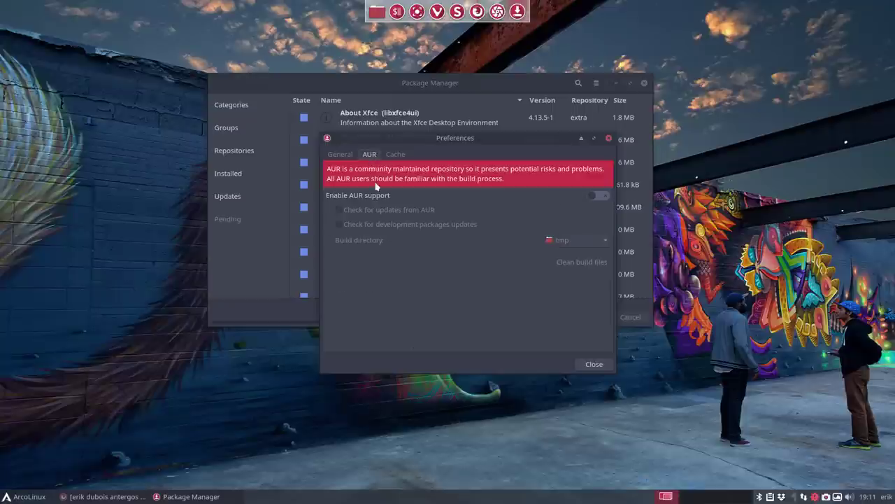
left_click(340, 154)
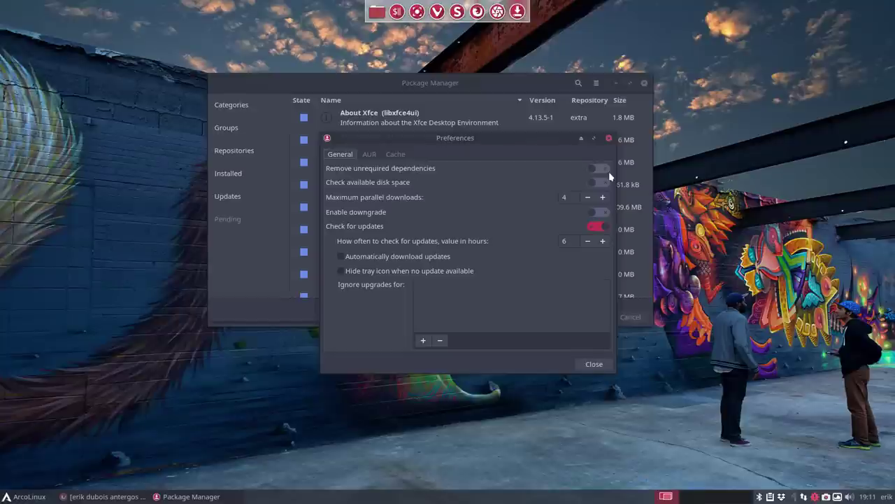
- Open the home folder in the file manager to check the free disk space, then close it
mouse_move(599, 172)
key("ctrl+alt+b")
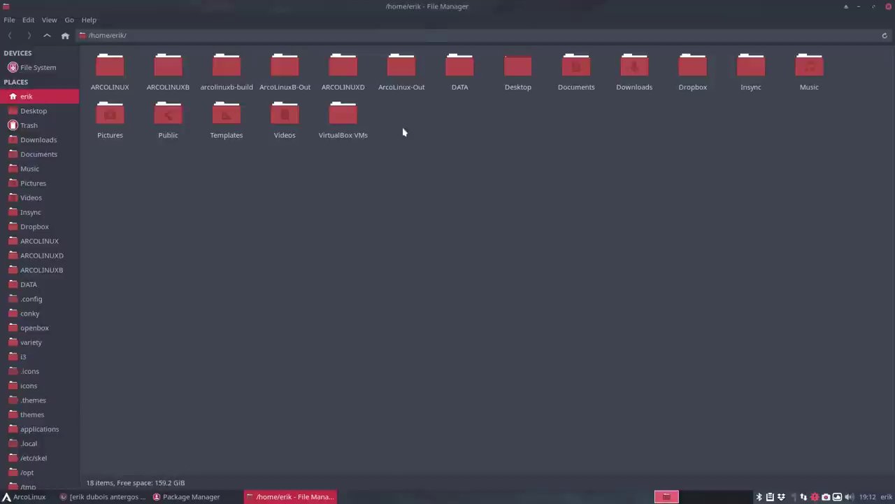
left_click_drag(455, 8, 233, 110)
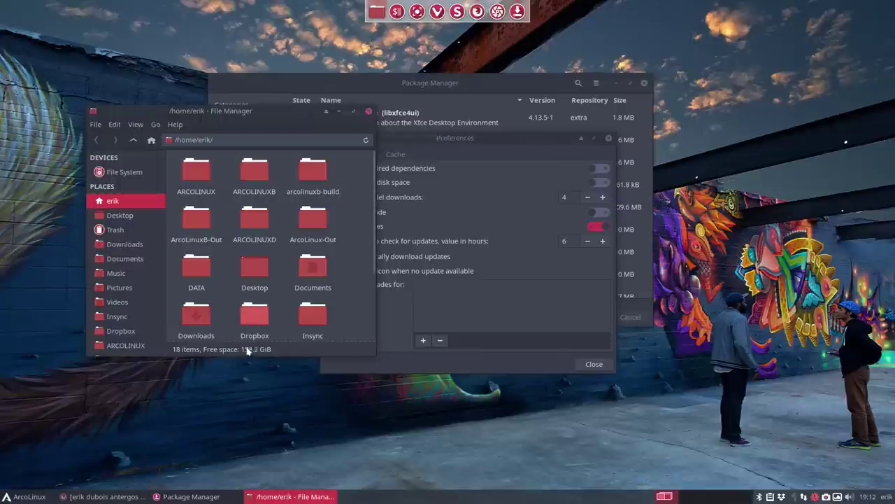
left_click(370, 112)
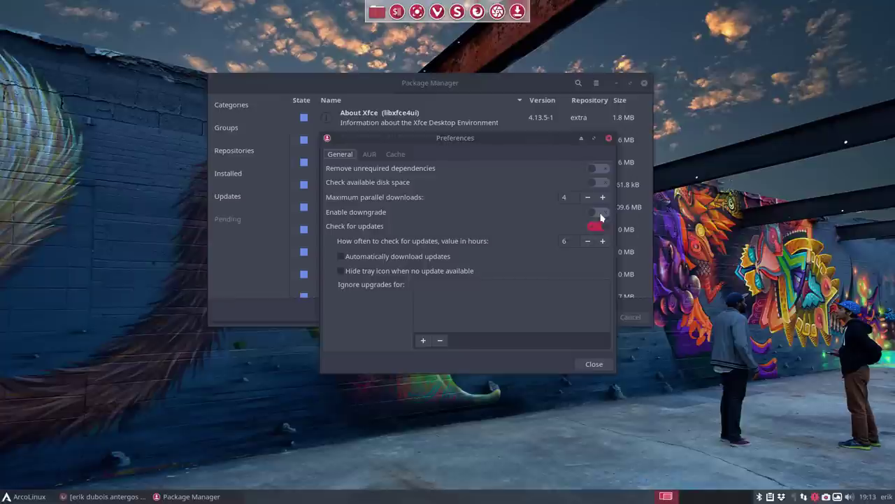
- Run downgrade firefox in a terminal to list the available Firefox versions, then close the terminal without selecting one
key("super+Return")
type("down")
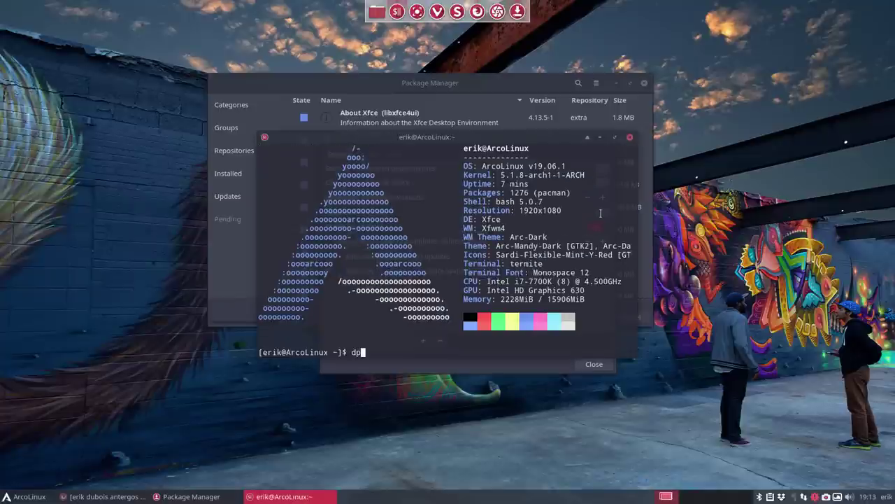
type("grade firefox")
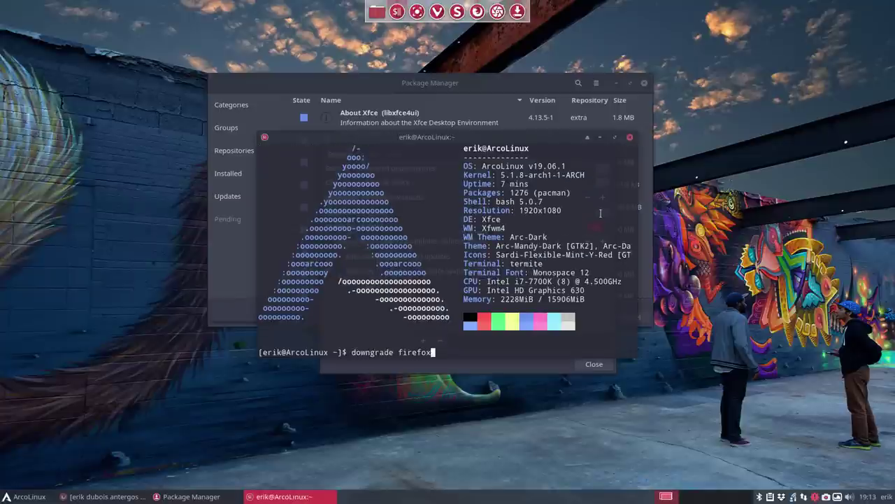
key("Return")
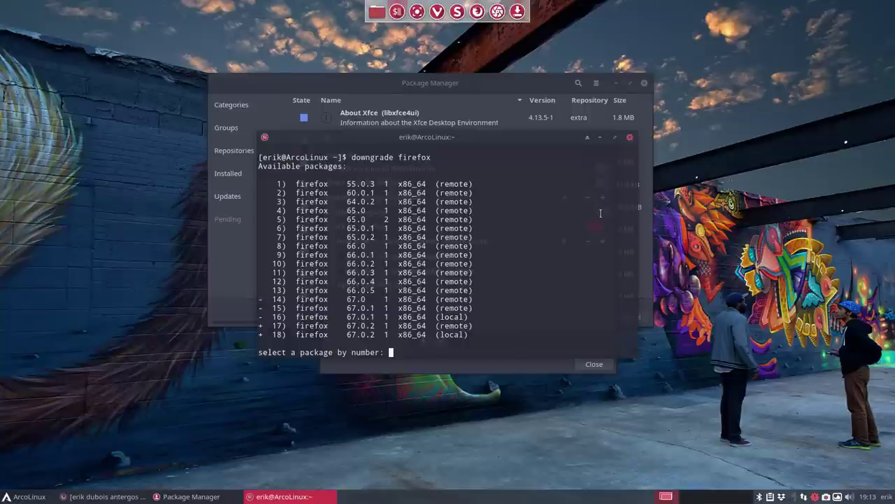
left_click(632, 139)
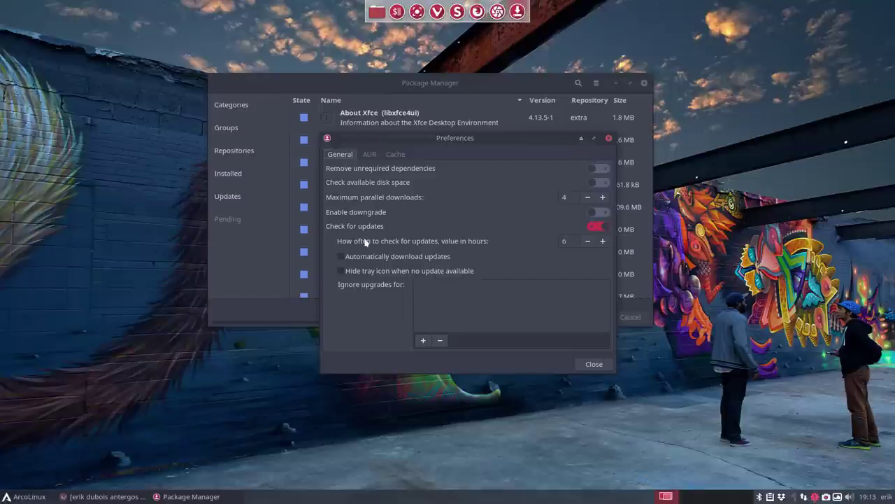
- Set the update check interval to 24 hours and switch the option for hiding the tray icon on and off again
double_click(572, 241)
type("24")
left_click(375, 275)
left_click(375, 275)
- Show the AUR preferences, view the AUR home page in Firefox, and return to the package manager
left_click(369, 155)
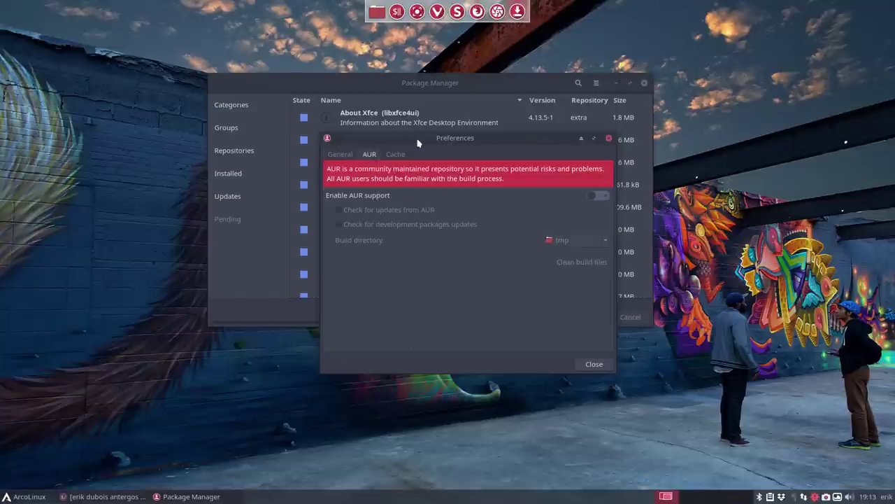
left_click_drag(432, 138, 559, 130)
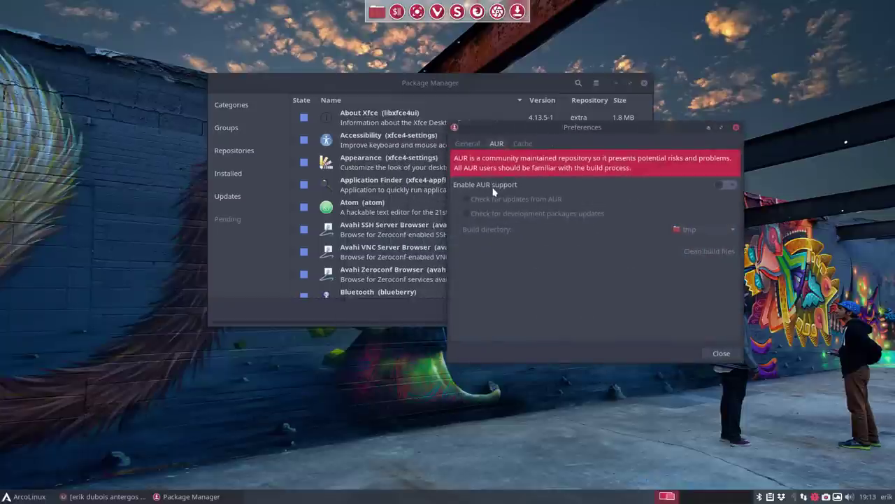
left_click(105, 496)
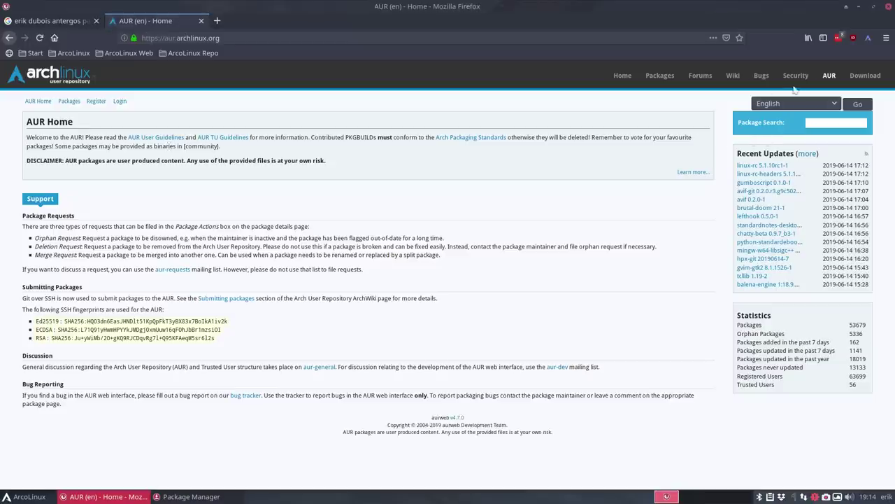
left_click(829, 76)
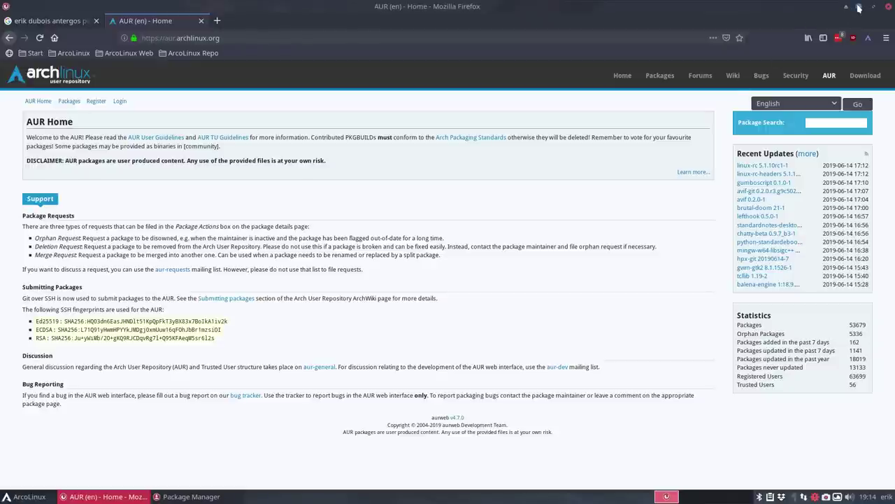
left_click(859, 7)
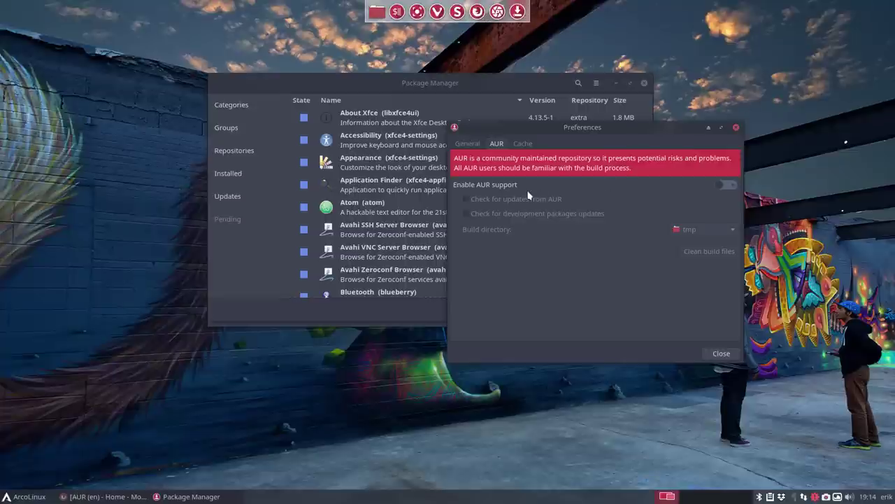
- Close the preferences and look through the package manager's Repositories, Installed and Updates views
left_click(717, 351)
left_click(232, 150)
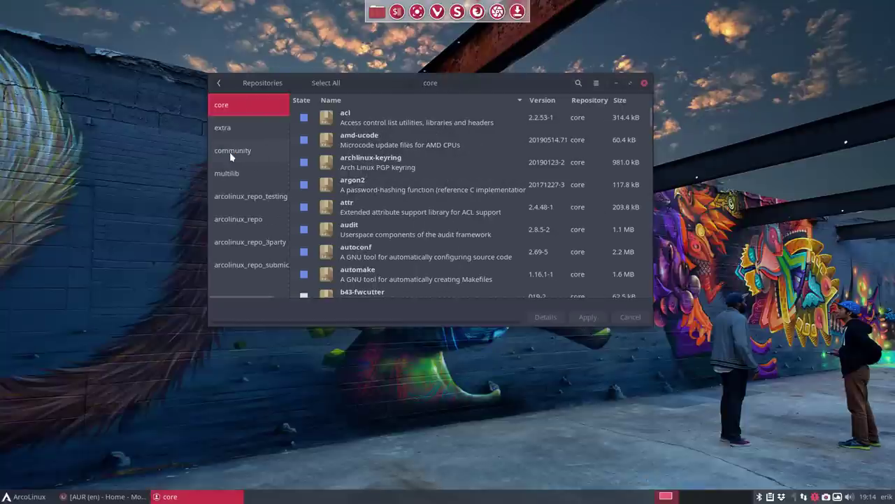
left_click(218, 84)
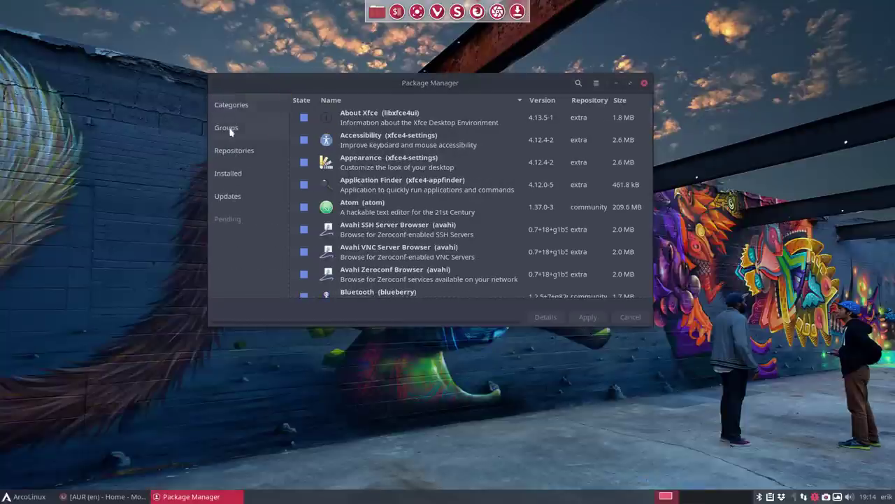
left_click(233, 175)
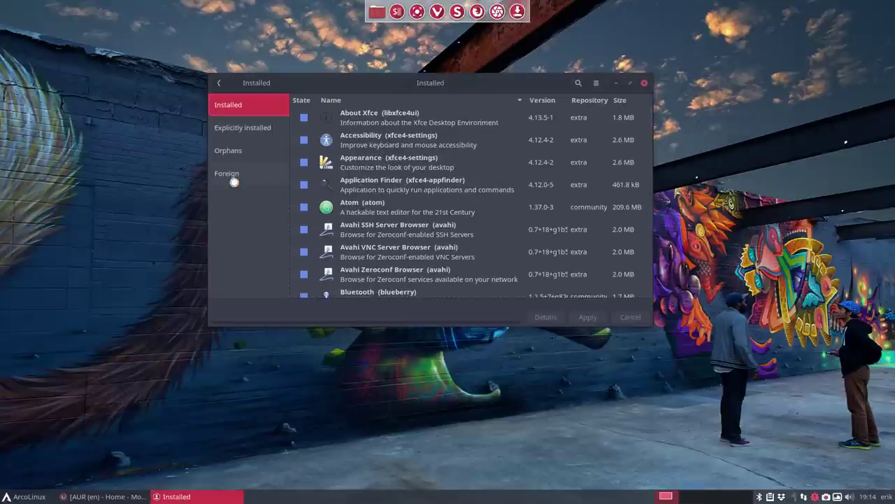
left_click(218, 83)
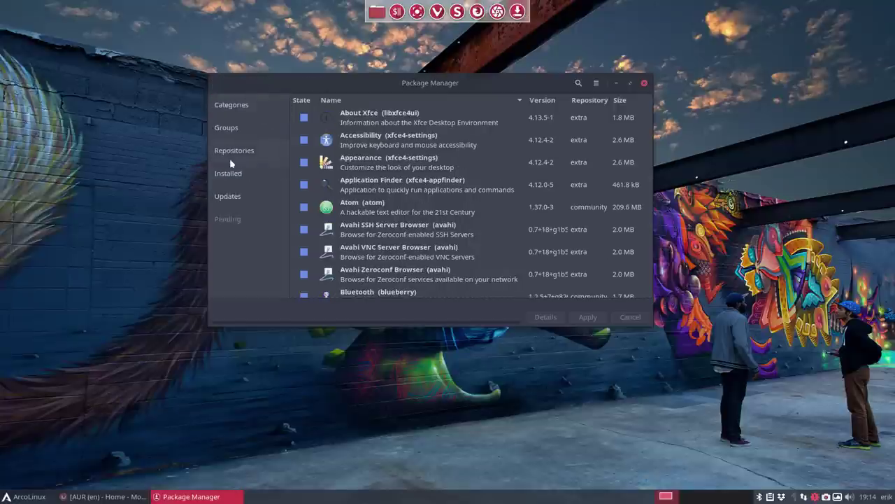
left_click(233, 196)
left_click(219, 87)
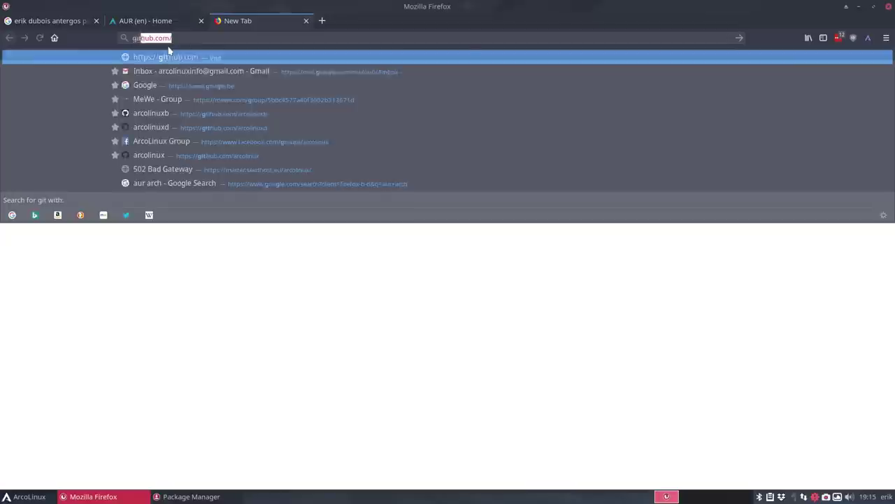
- Switch to Firefox, search the web for github arcolinux, and open the arcolinux GitHub page
type("nux")
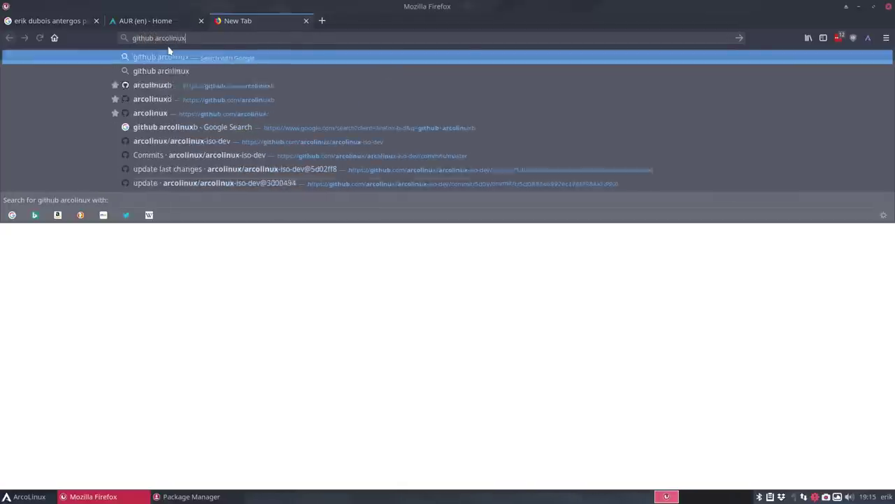
key("Return")
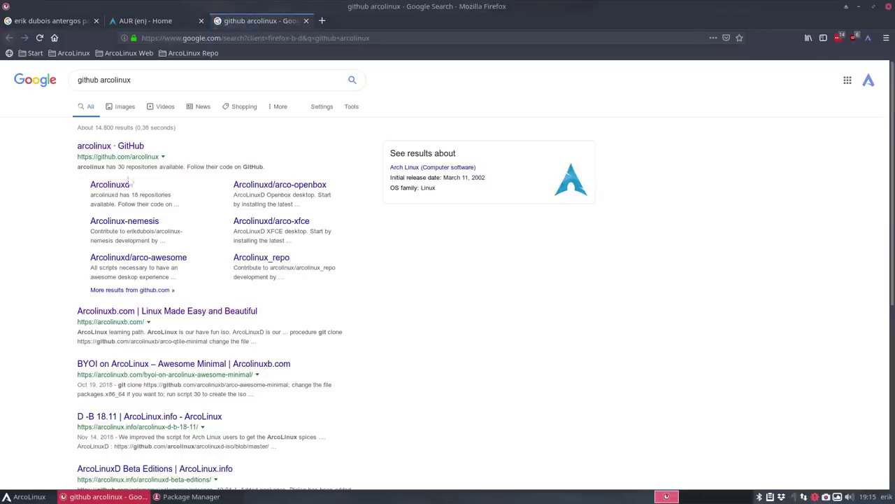
left_click(129, 147)
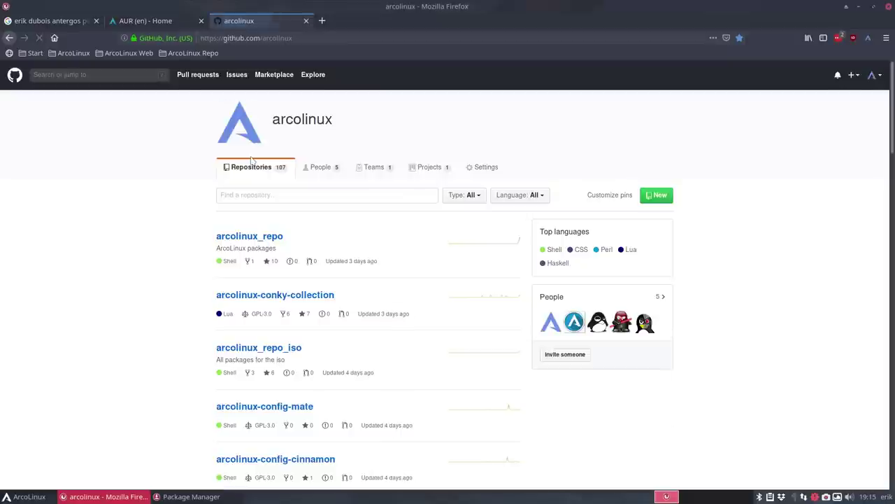
- Filter the arcolinux repositories on GitHub by iso
left_click(272, 195)
type("iso")
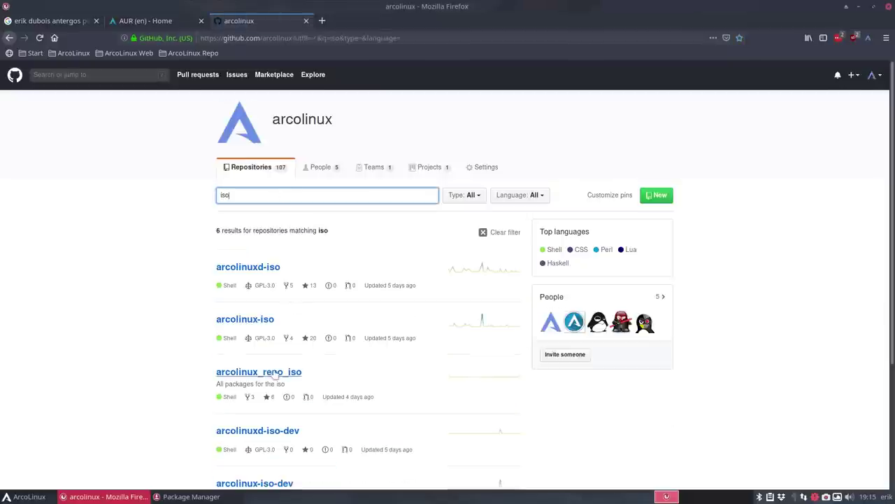
- Open the arcolinux_repo_iso repository from the filtered results and go into its x86_64 folder
scroll(258, 445, "down", 3)
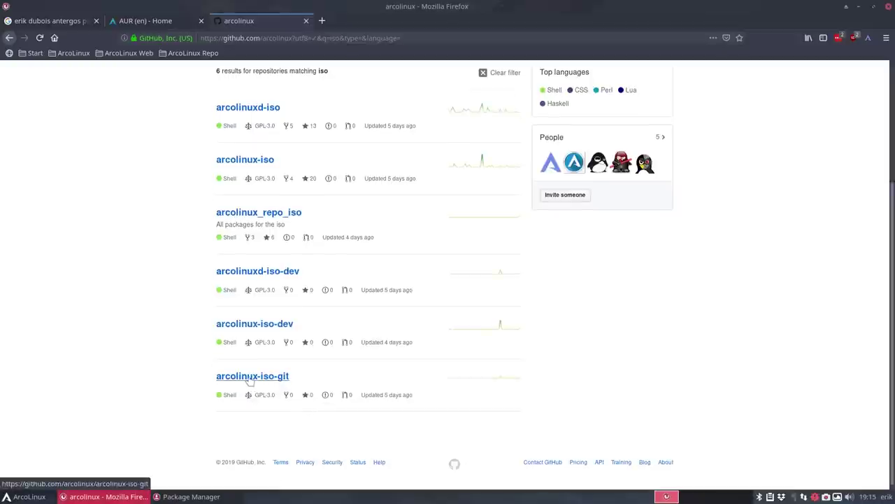
scroll(250, 381, "up", 2)
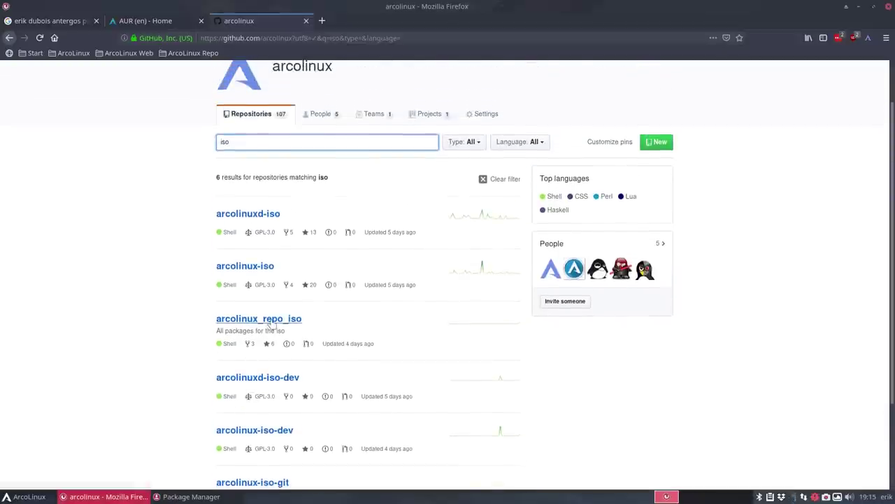
left_click(271, 323)
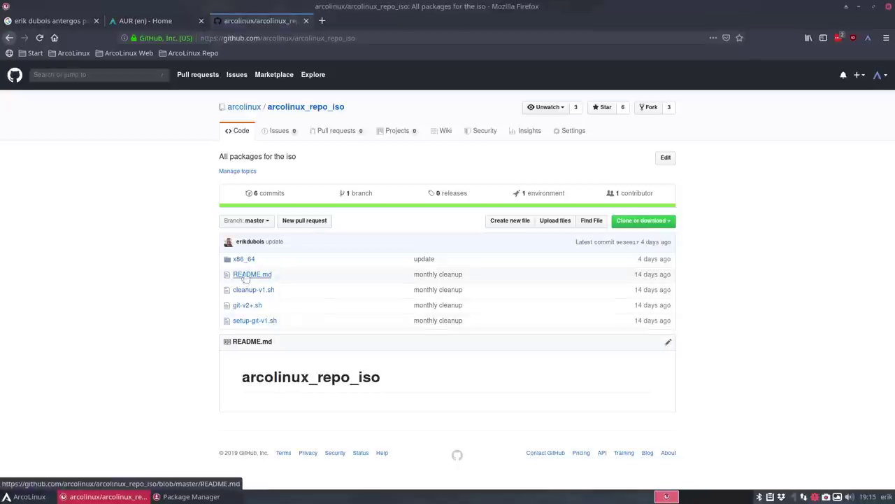
left_click(246, 260)
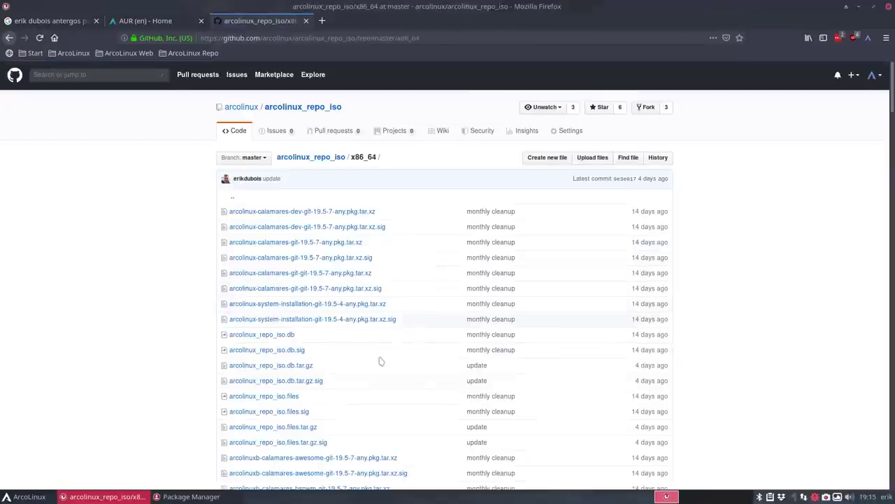
- Look through the package files in the x86_64 folder down to the end of the list
scroll(456, 408, "down", 6)
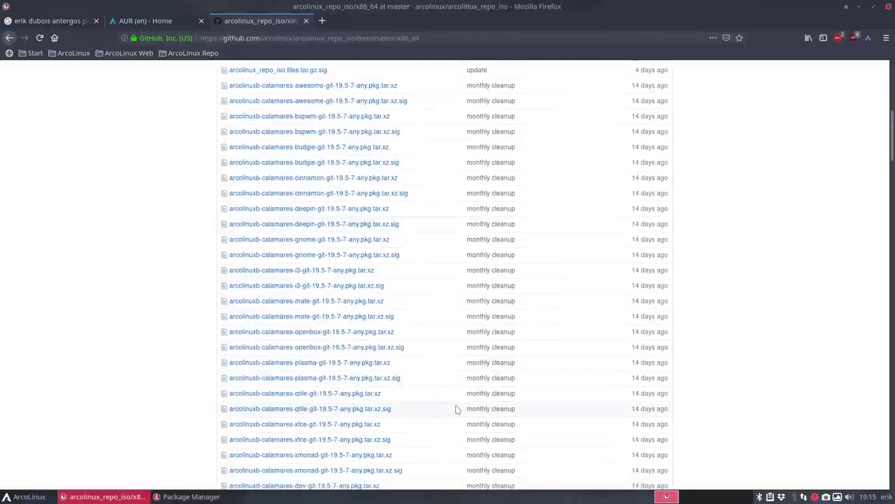
scroll(449, 404, "up", 7)
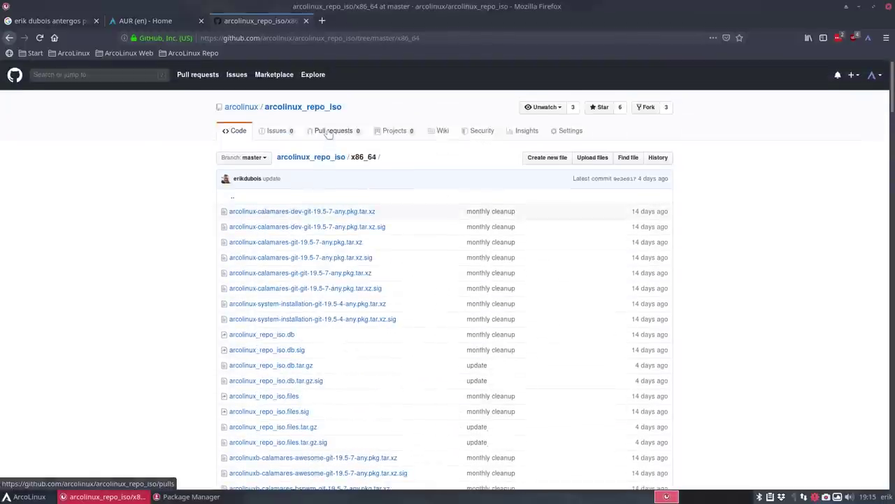
scroll(336, 279, "down", 12)
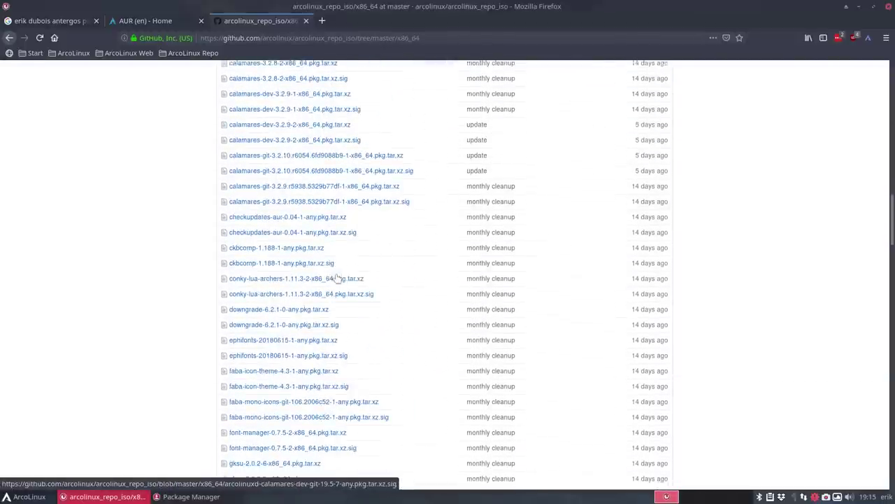
scroll(343, 252, "down", 1)
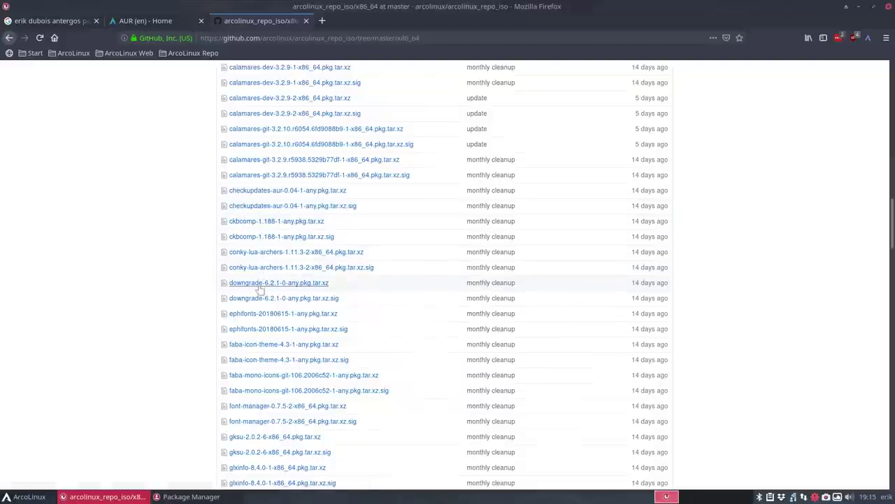
scroll(260, 355, "down", 8)
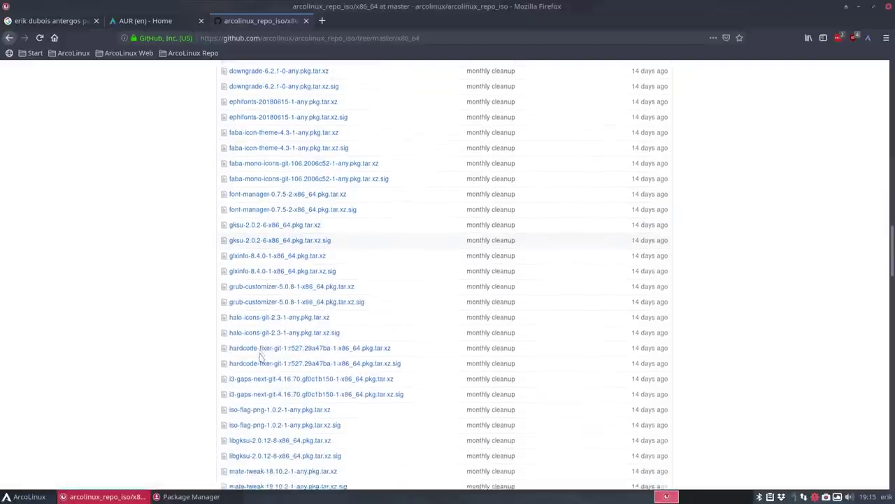
scroll(261, 355, "down", 12)
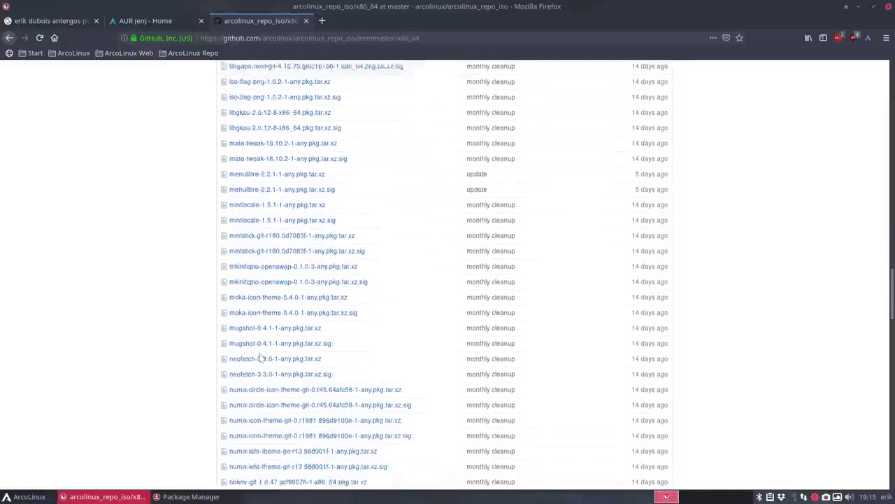
scroll(260, 357, "down", 20)
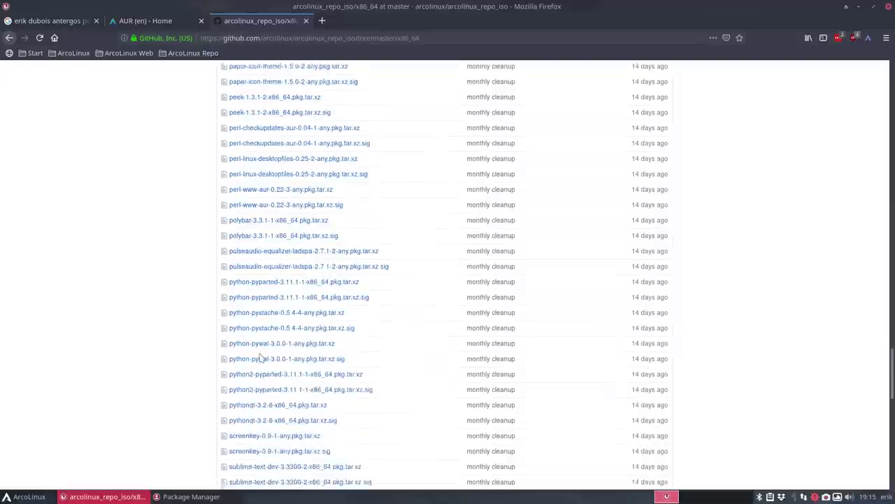
scroll(261, 357, "down", 4)
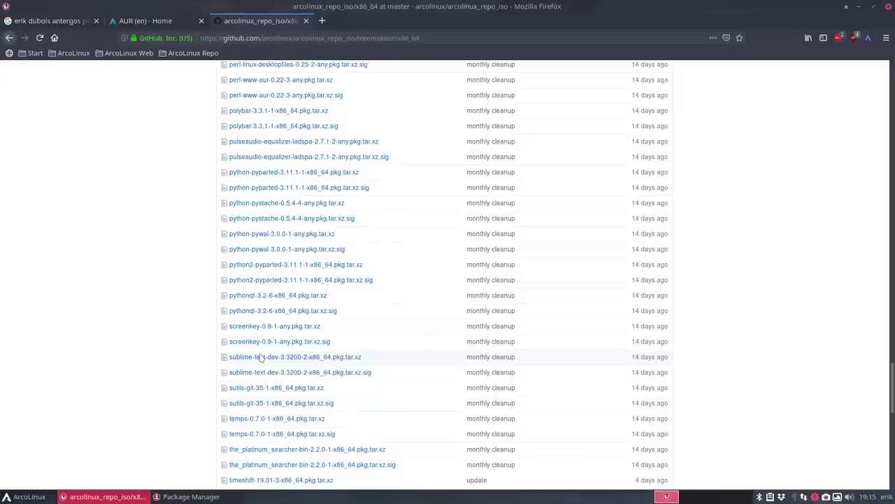
scroll(260, 357, "down", 10)
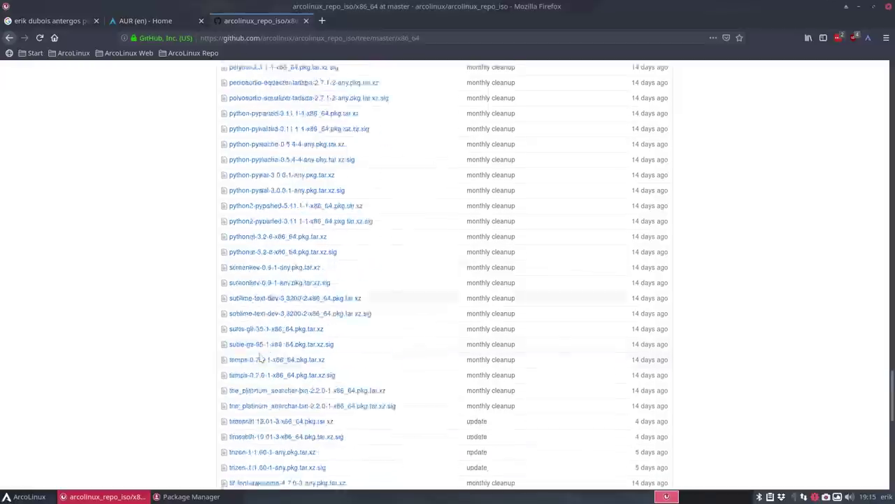
scroll(260, 357, "down", 4)
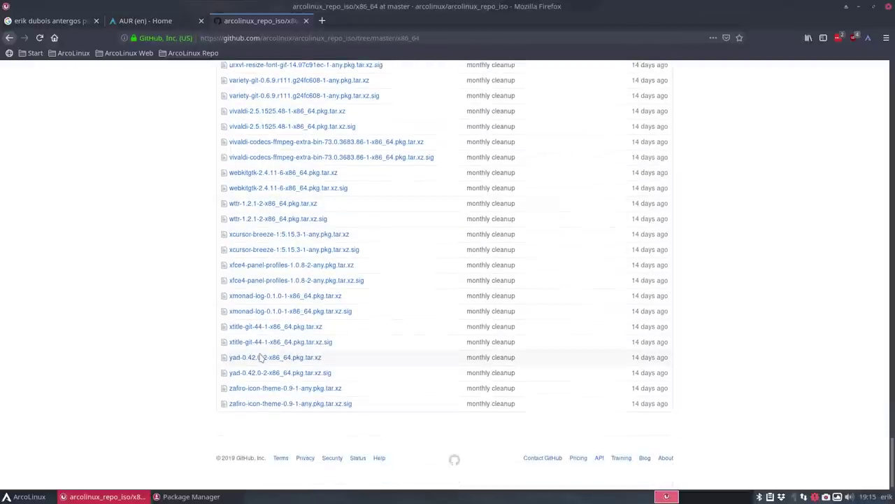
- Minimize Firefox and move the Package Manager window aside to make room on the desktop
left_click(859, 6)
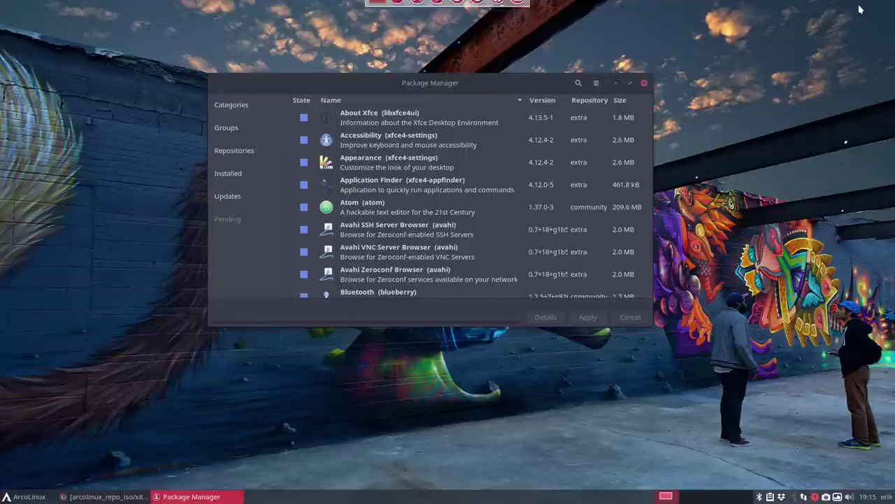
left_click(596, 83)
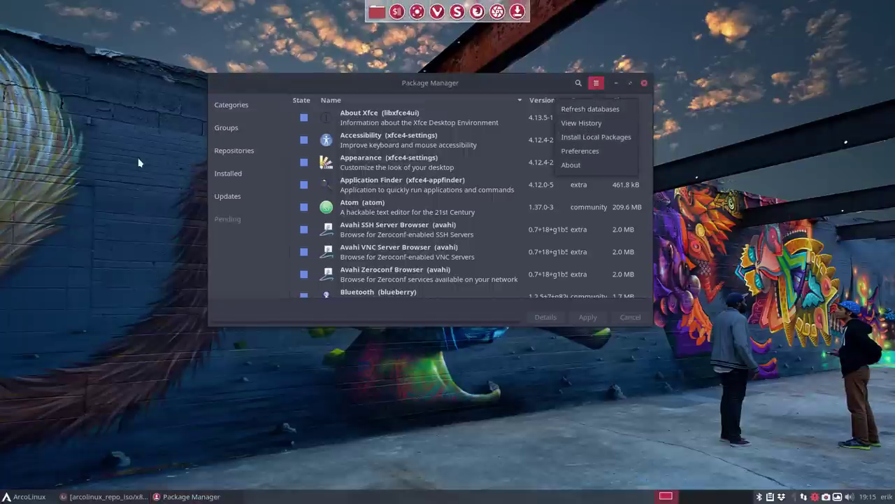
left_click_drag(422, 86, 243, 78)
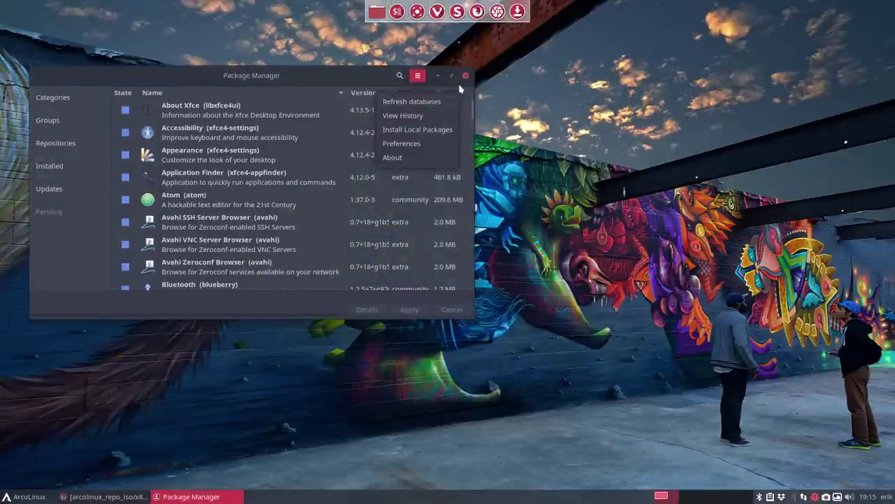
left_click(418, 76)
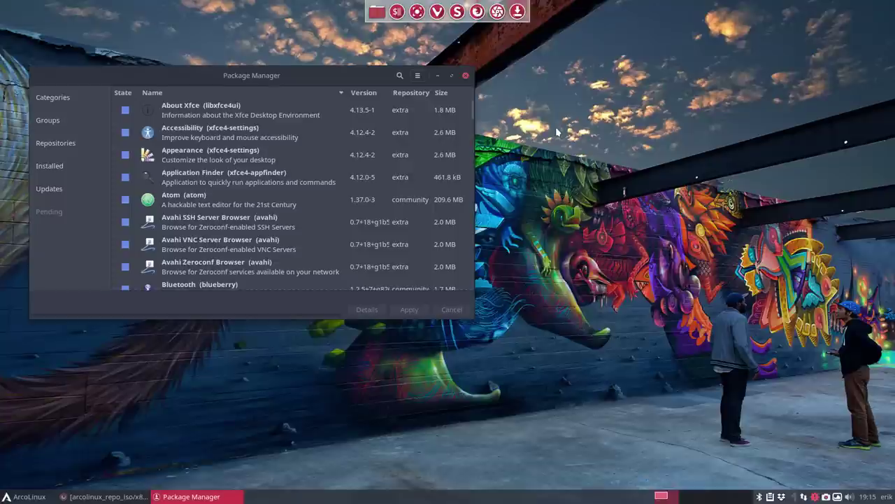
- Open a terminal, run the update command, and move the terminal beside the package manager
key("ctrl+alt+t")
type("update")
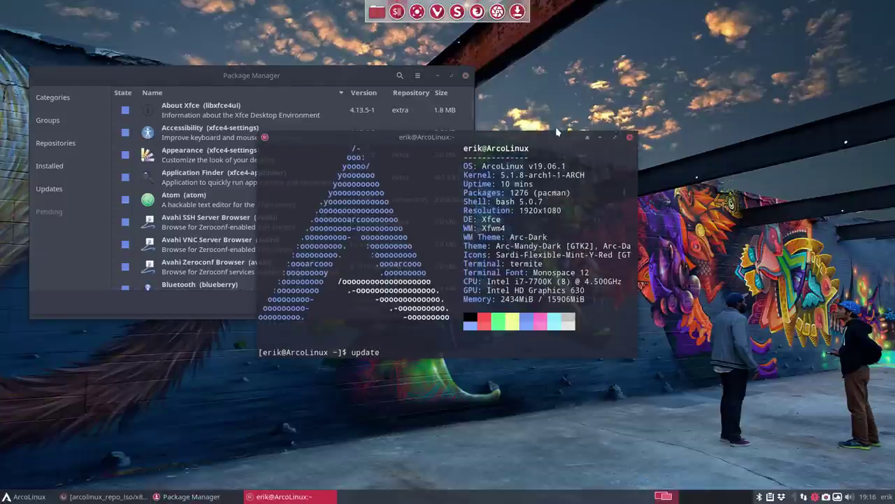
key("Return")
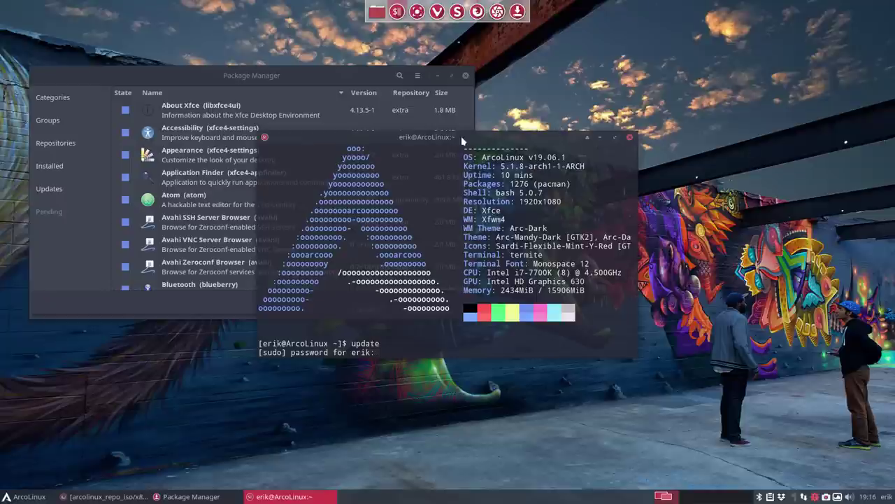
left_click_drag(383, 138, 576, 137)
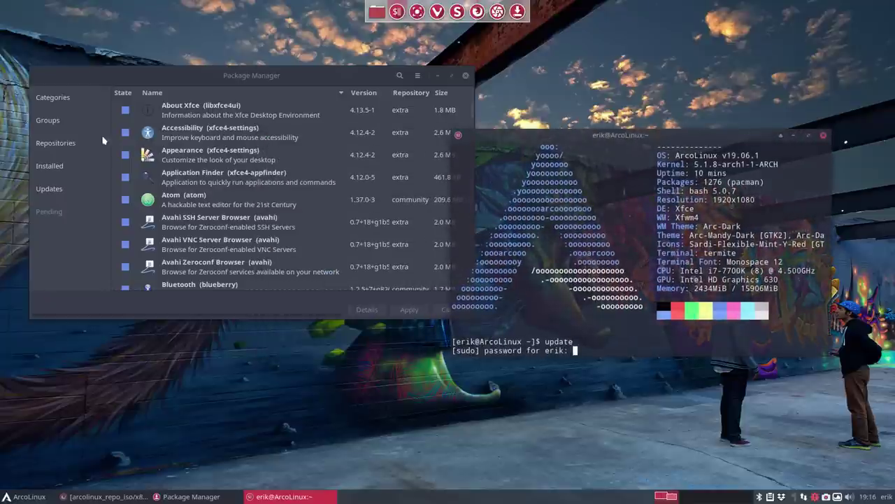
- Open the package manager's preferences, authenticating with the account password, and show the AUR settings
left_click(417, 75)
left_click(404, 142)
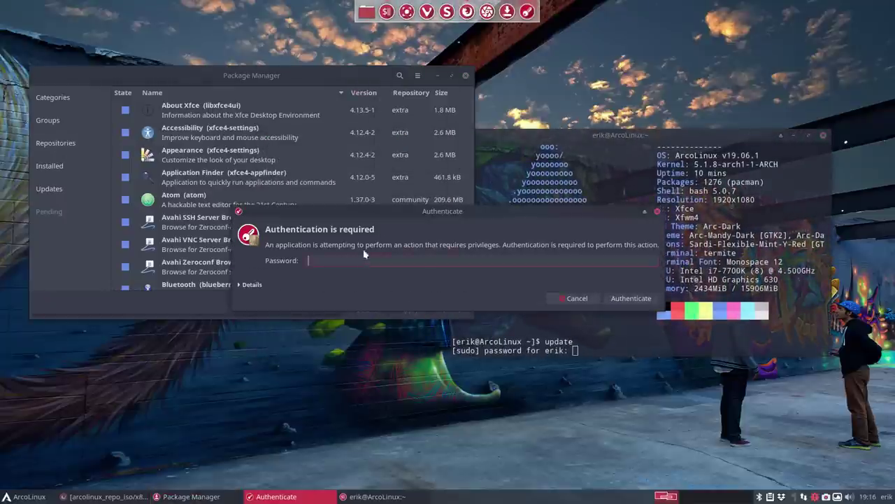
key("Return")
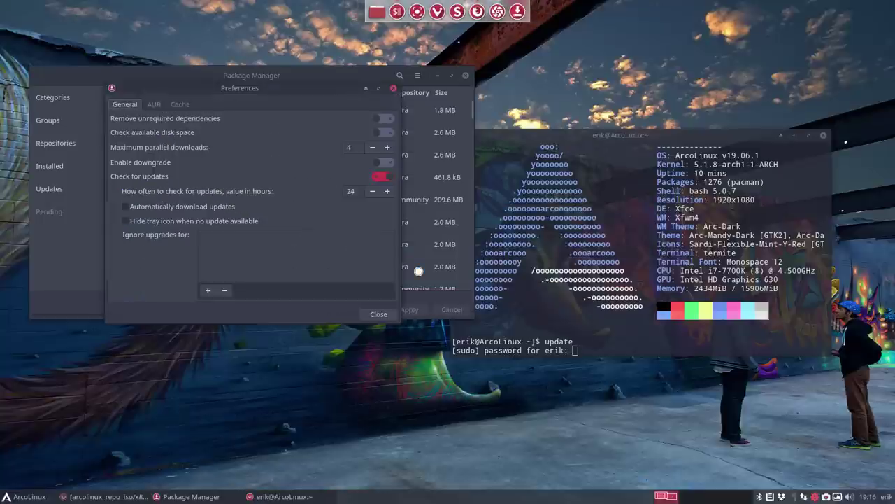
left_click(154, 104)
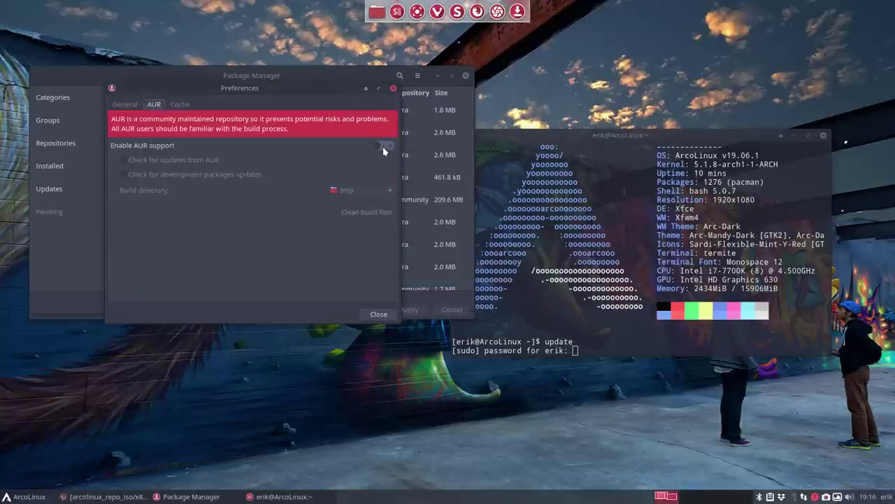
- Return to the terminal and enter the sudo password to start the system update
left_click(615, 338)
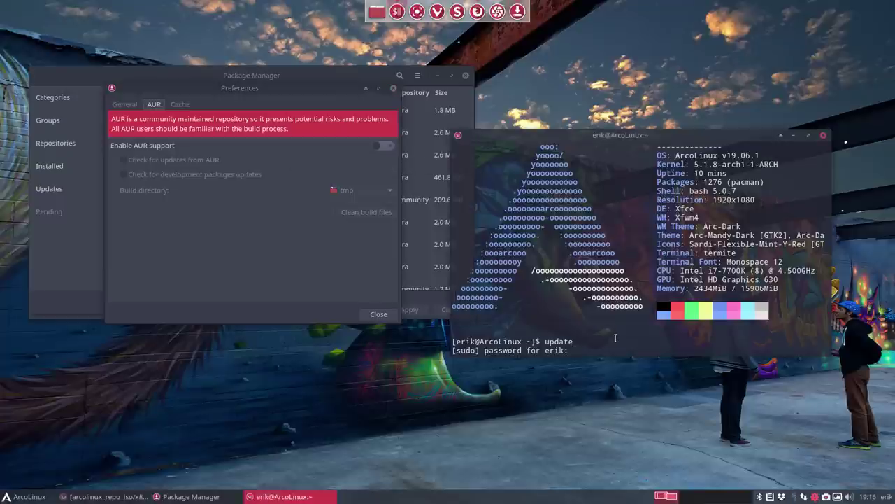
key("Return")
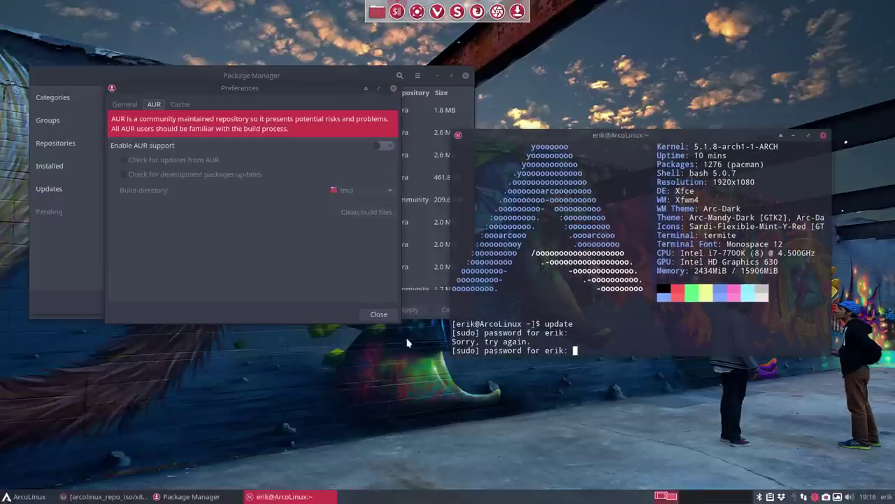
key("Return")
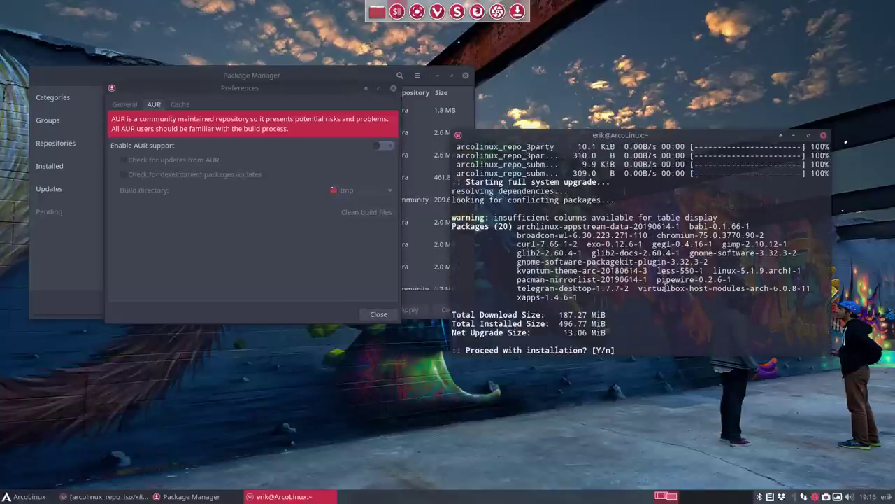
- Highlight the linux-5.1.9.arch1-1 package in the upgrade list and accept the installation with y
left_click_drag(713, 270, 798, 271)
left_click(659, 331)
type("y")
key("Return")
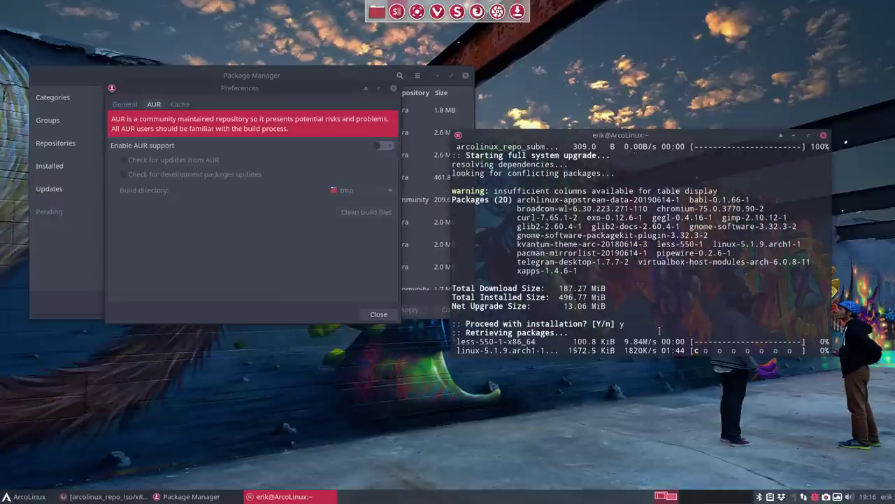
- Close the package manager's preferences and move the terminal clear of its window
left_click(373, 315)
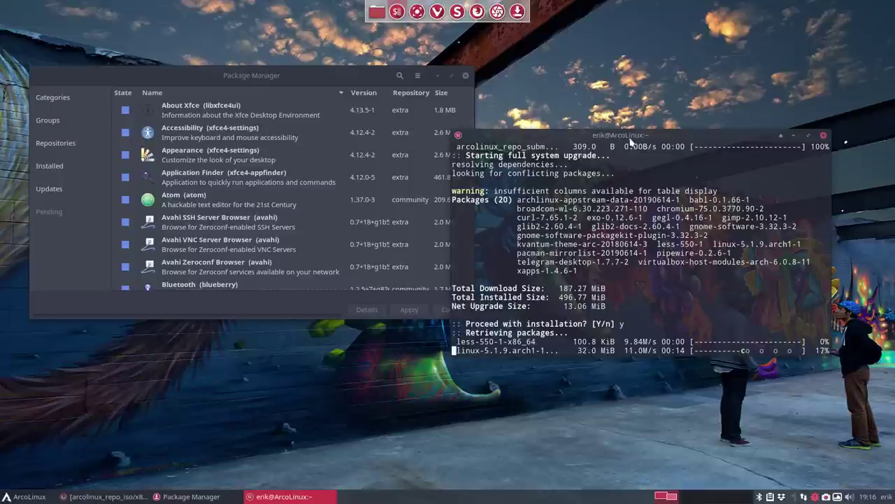
left_click_drag(629, 136, 677, 140)
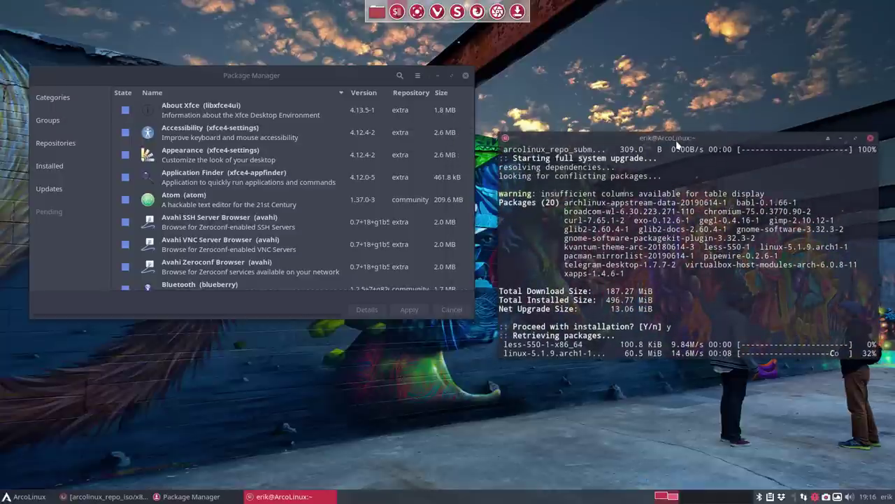
- Review the list of packages to upgrade in the terminal output and return to the running update
scroll(702, 205, "up", 3)
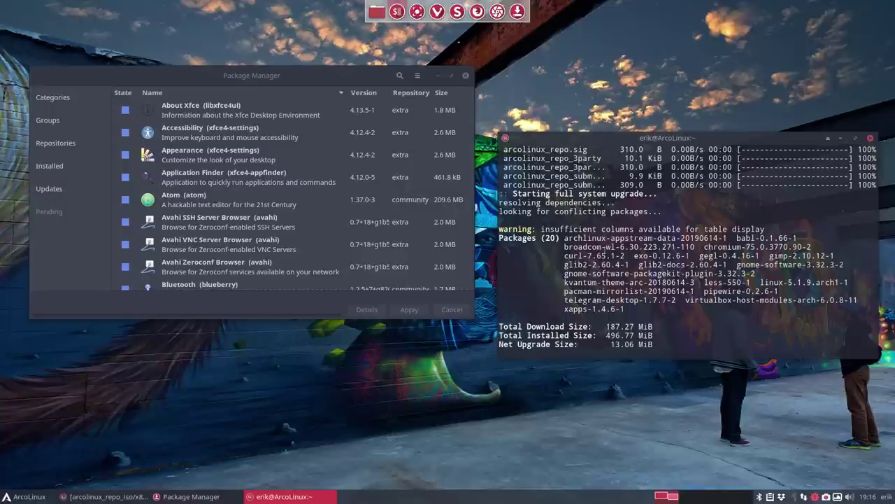
left_click_drag(565, 238, 719, 247)
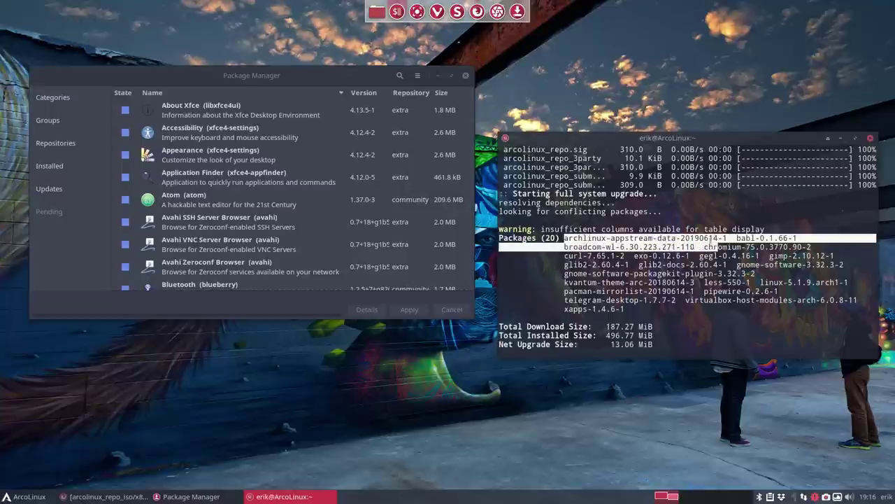
left_click(708, 238)
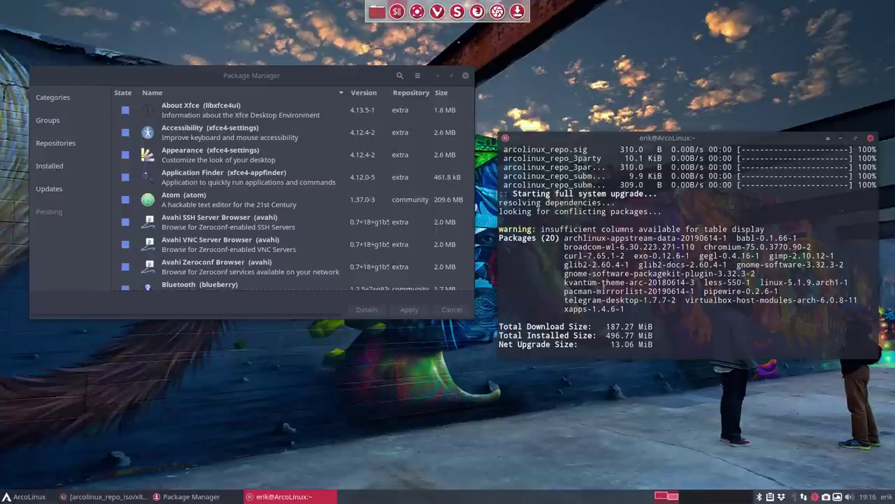
scroll(604, 291, "down", 5)
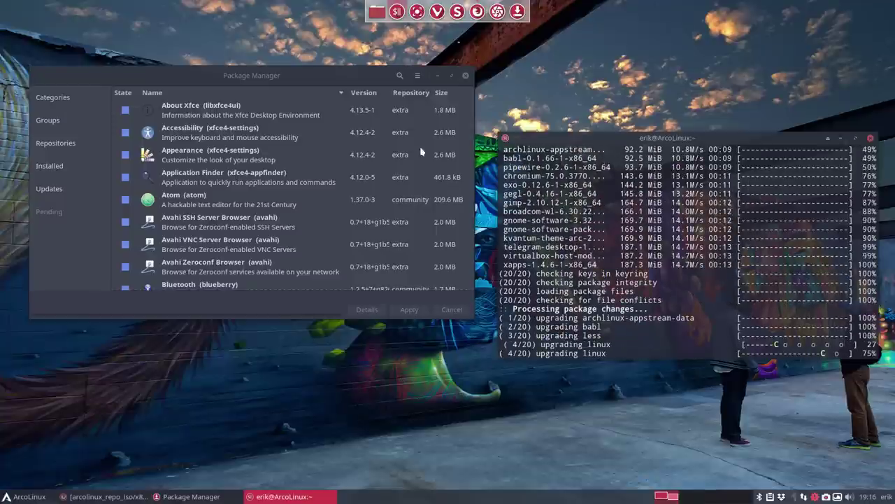
- Open a second terminal, enter the pksyua command at its prompt without running it, and move it clear of the running update
left_click(418, 77)
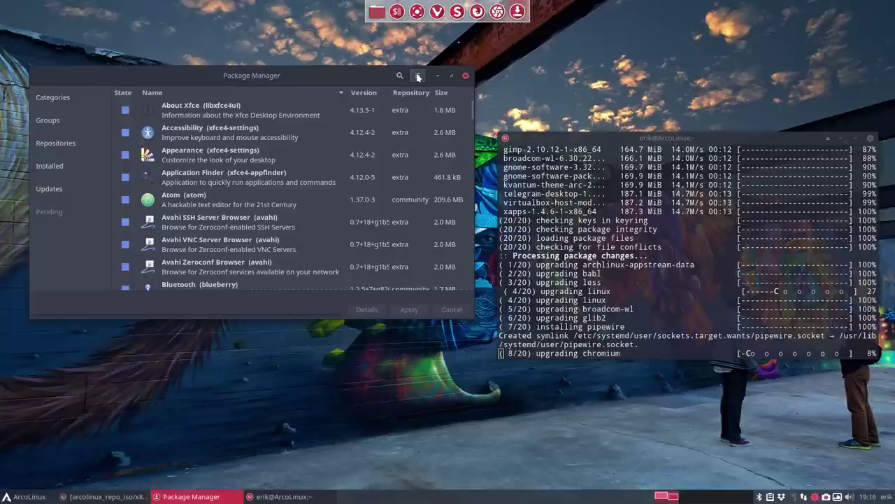
key("ctrl+alt+Return")
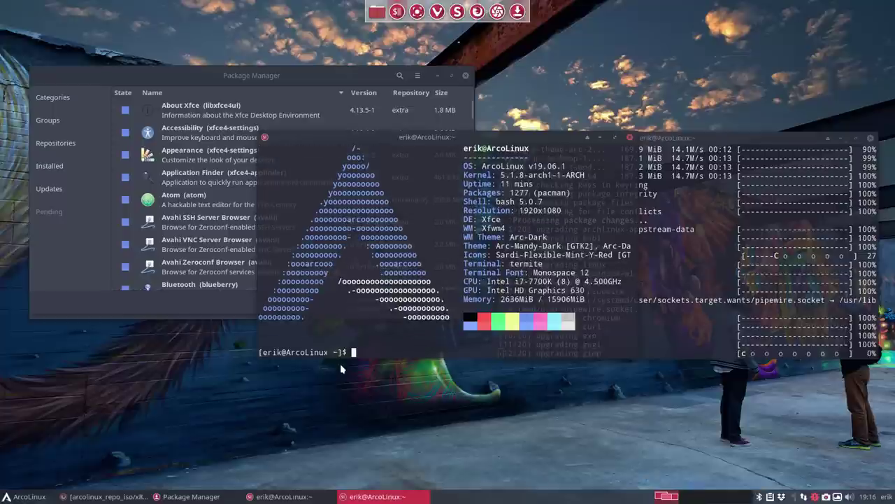
type("pksyua")
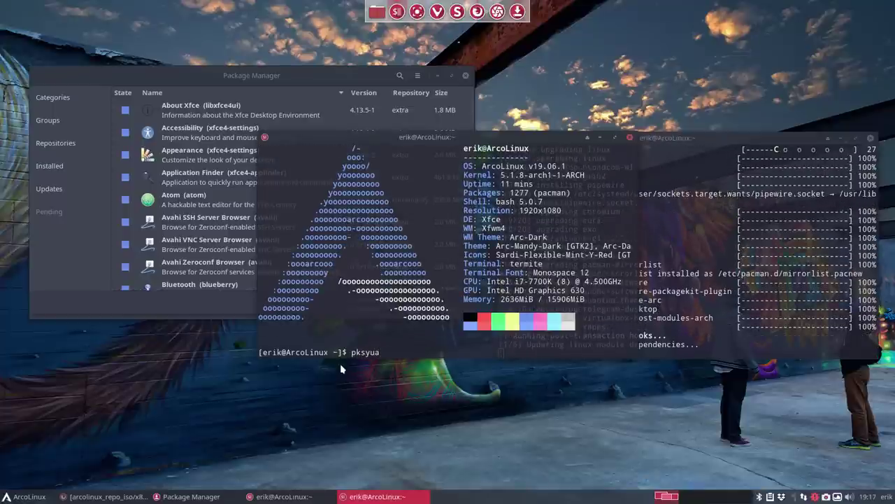
left_click_drag(474, 139, 300, 201)
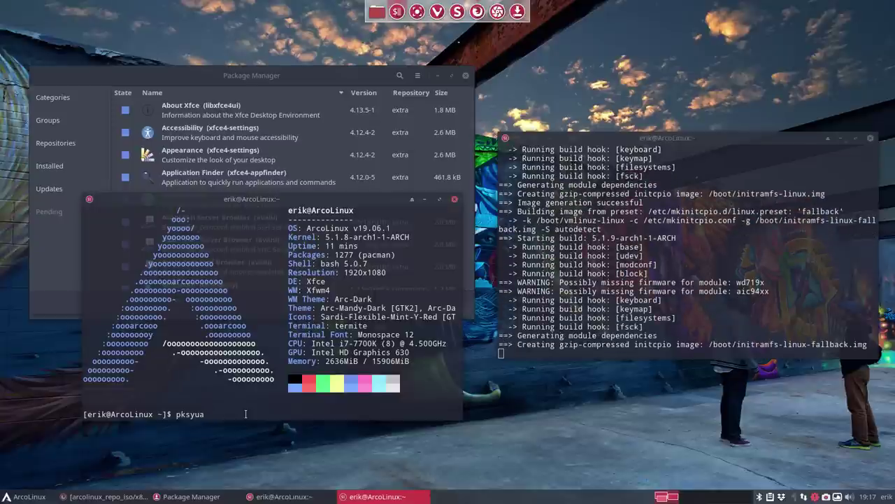
- Run upate again in the first terminal after moving its window, and highlight the command in the output
left_click_drag(656, 145, 680, 95)
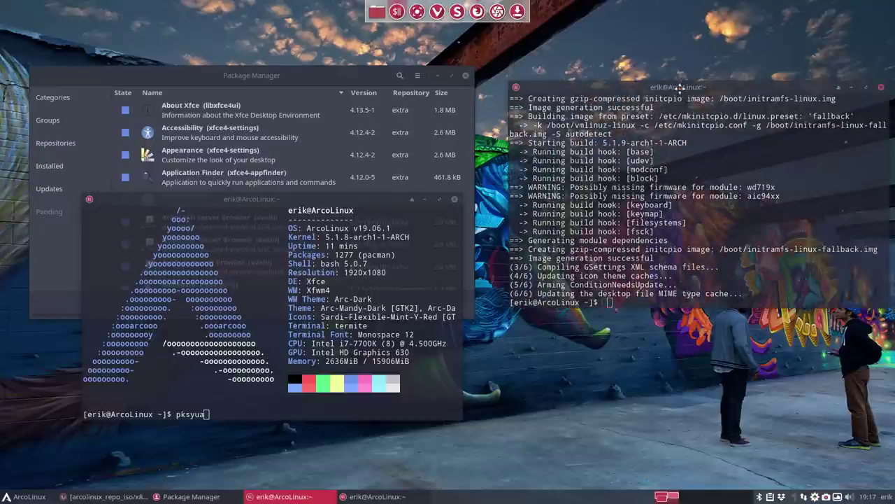
type("upate")
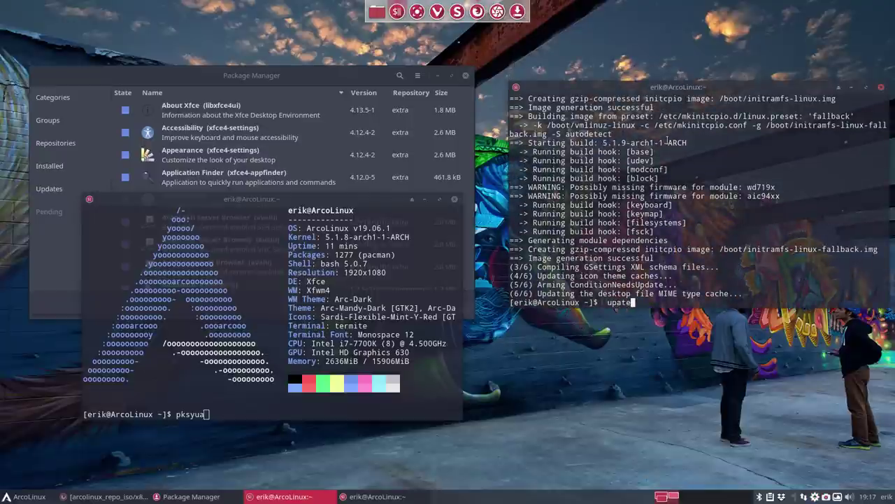
key("Return")
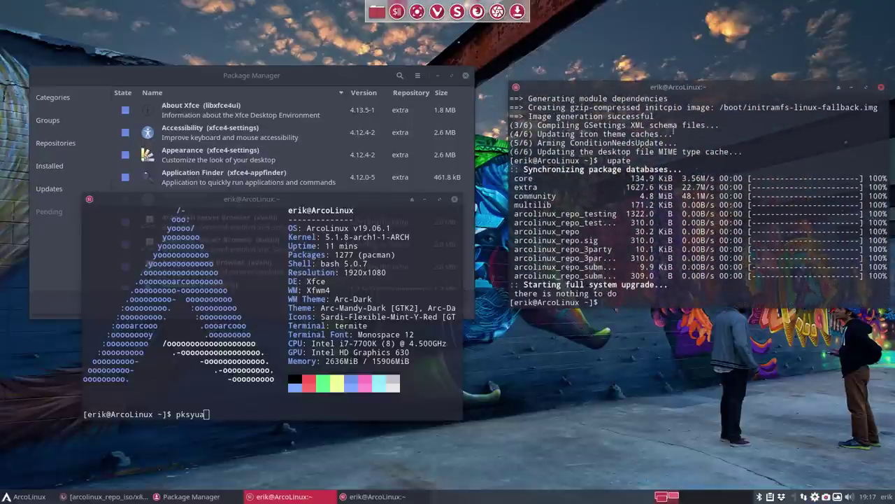
double_click(619, 160)
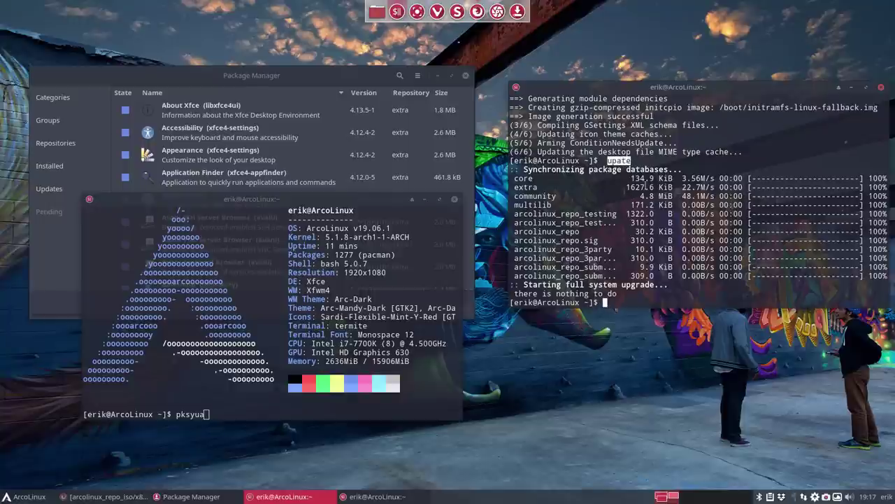
left_click(627, 160)
- Start pksyua in the second terminal and abandon it at the sudo password prompt
left_click(272, 416)
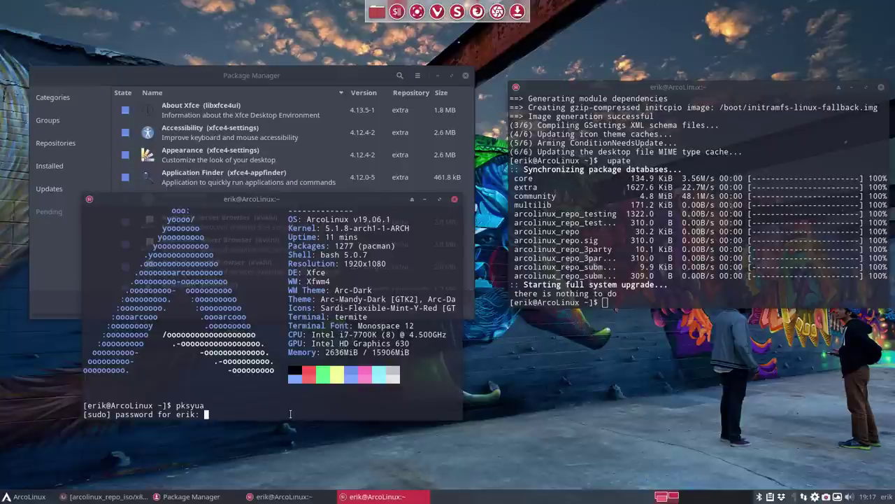
key("Return")
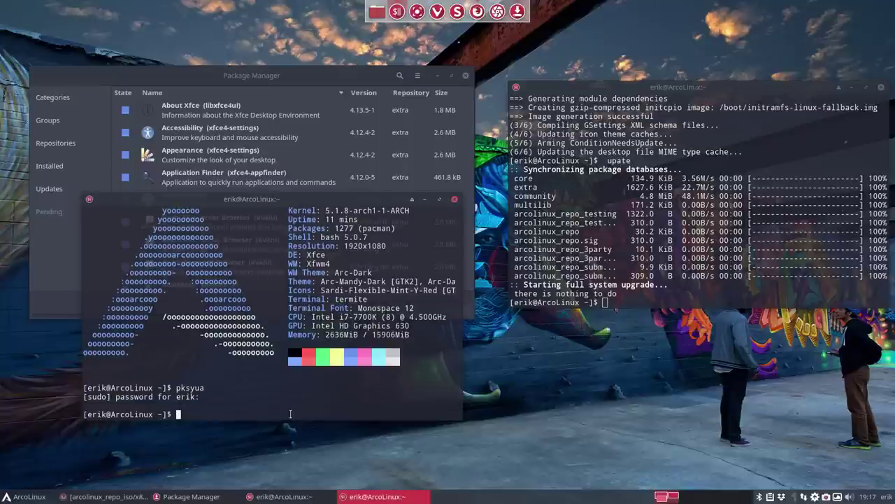
- Enable AUR support and Check for updates from AUR in the package manager's preferences, and view the build directory choices
left_click(353, 77)
left_click(418, 76)
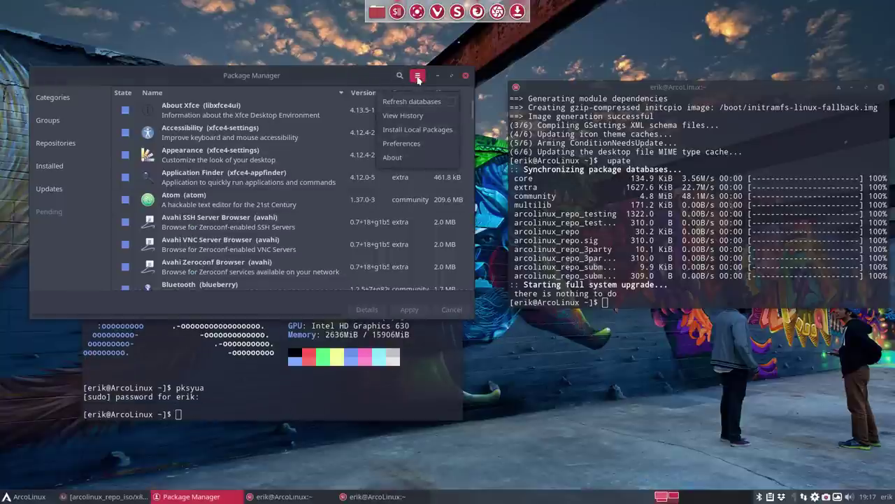
left_click(418, 143)
left_click(156, 105)
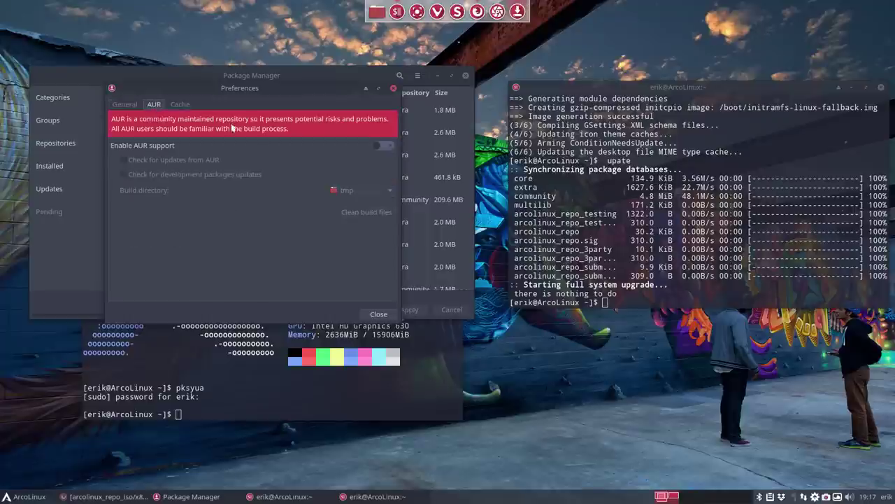
left_click(378, 145)
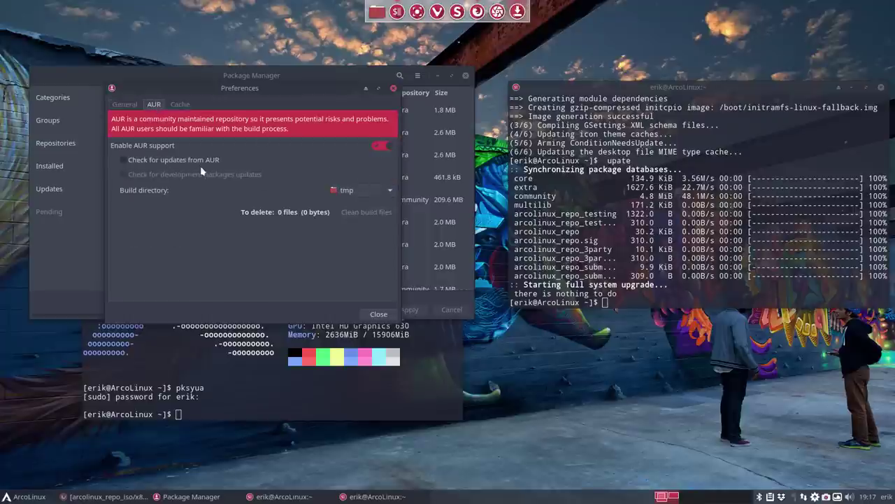
left_click(176, 161)
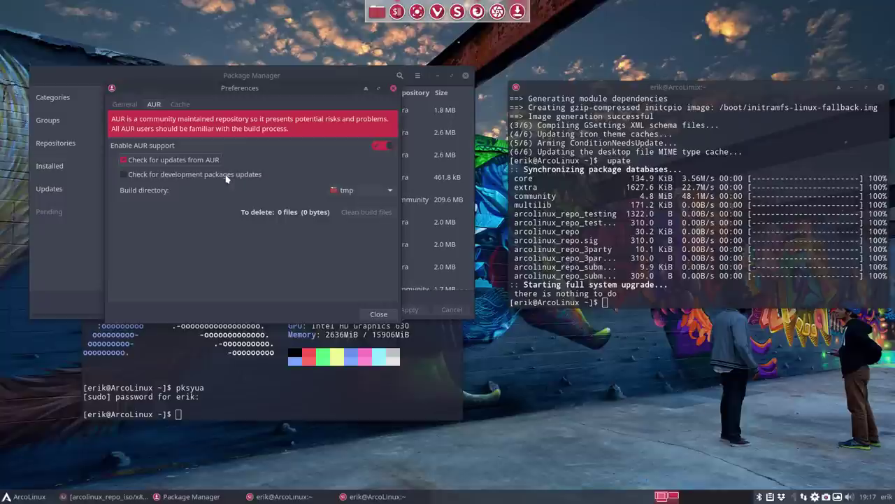
left_click(351, 190)
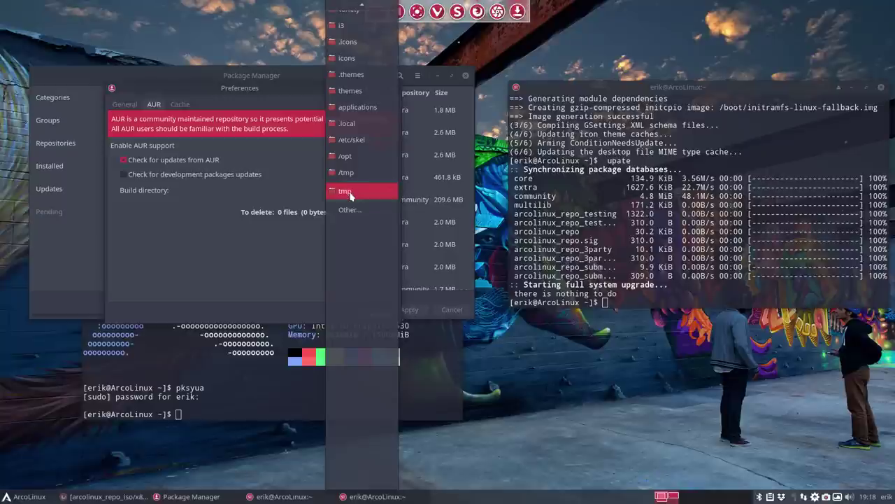
left_click(293, 198)
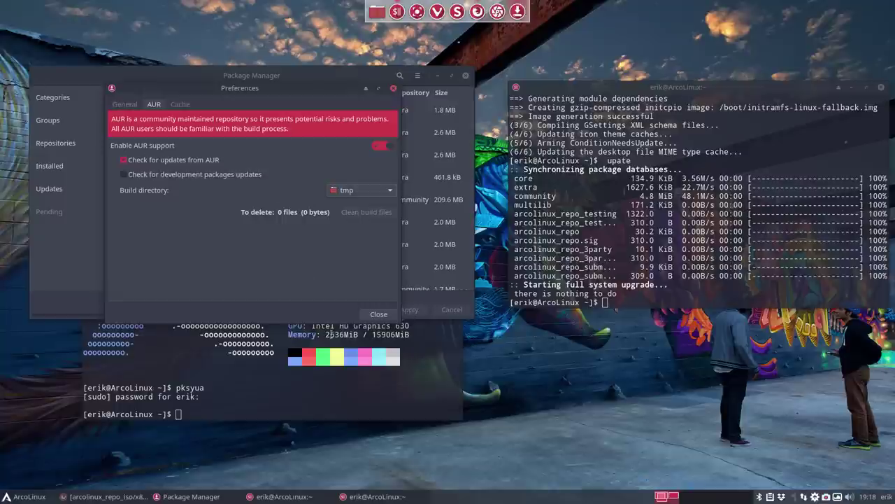
left_click(373, 315)
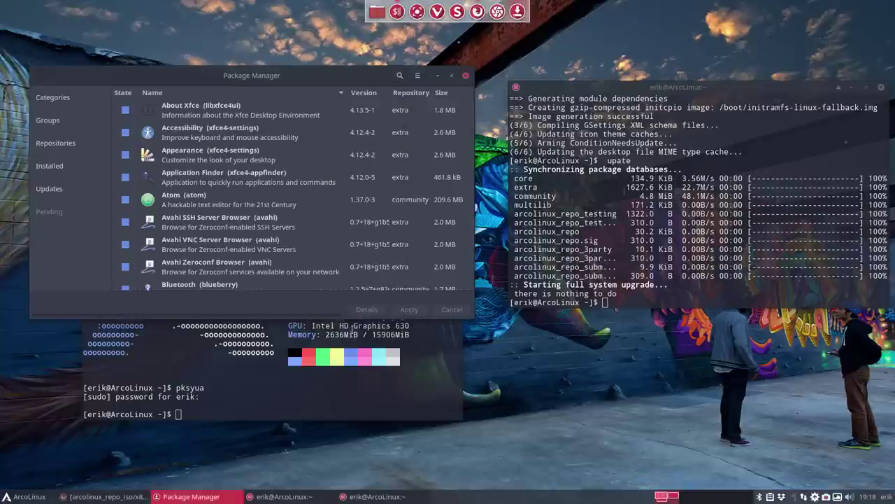
- Refresh the package manager's databases and check its list of available updates
left_click(418, 76)
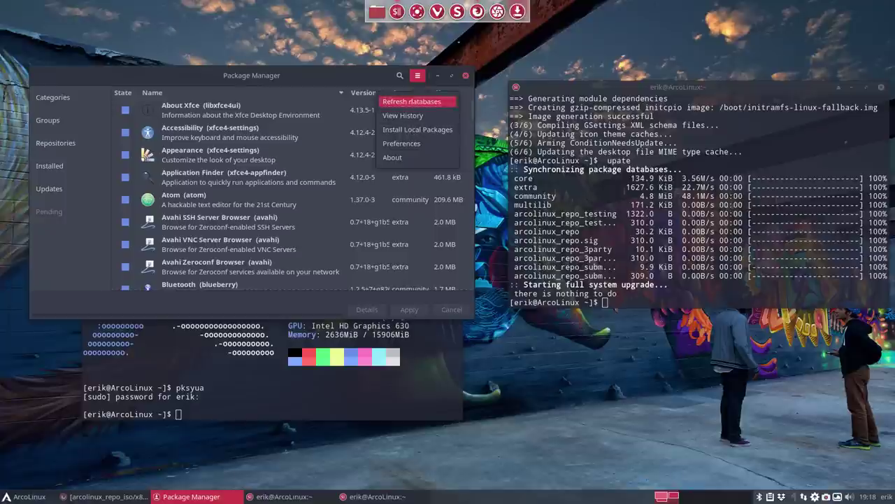
left_click(406, 101)
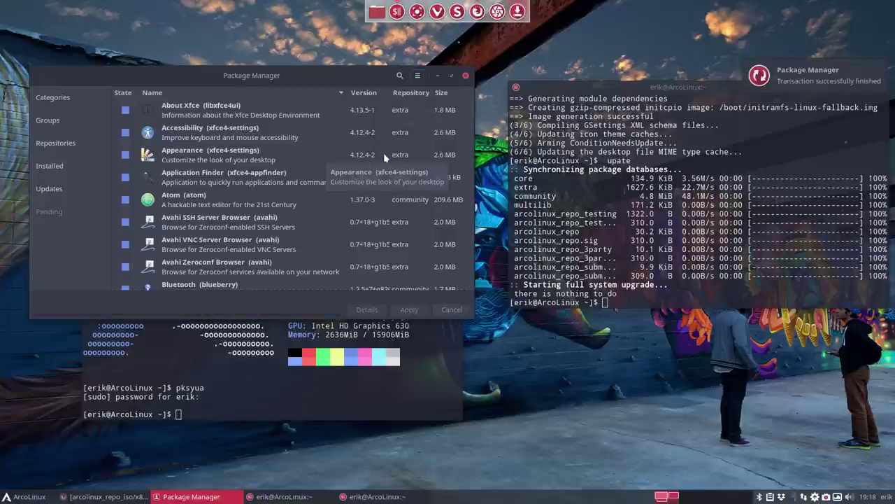
left_click(67, 196)
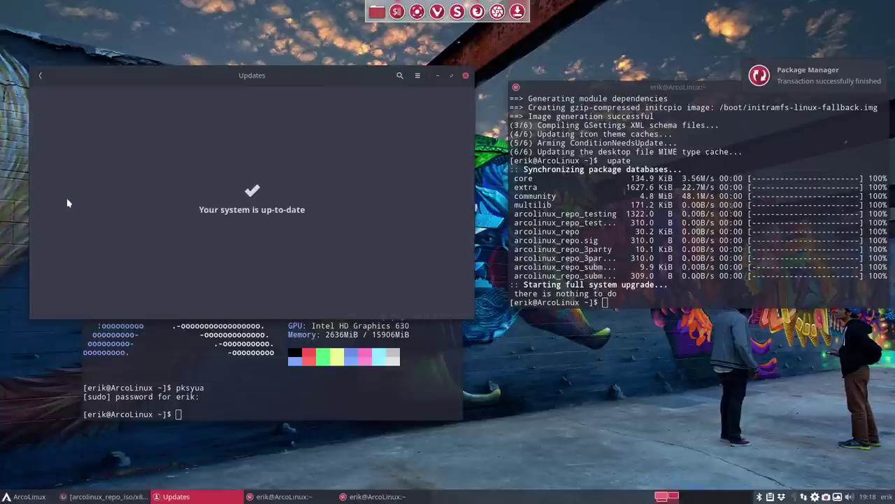
- Rerun pksyua in the second terminal with the sudo password, and highlight the Out Of Date AUR Packages line
key("alt+Tab")
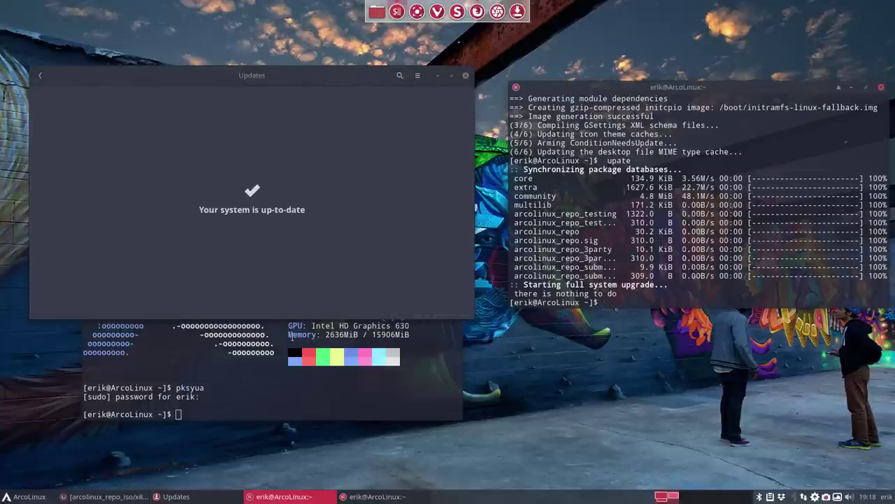
left_click(293, 338)
key("Up")
key("Return")
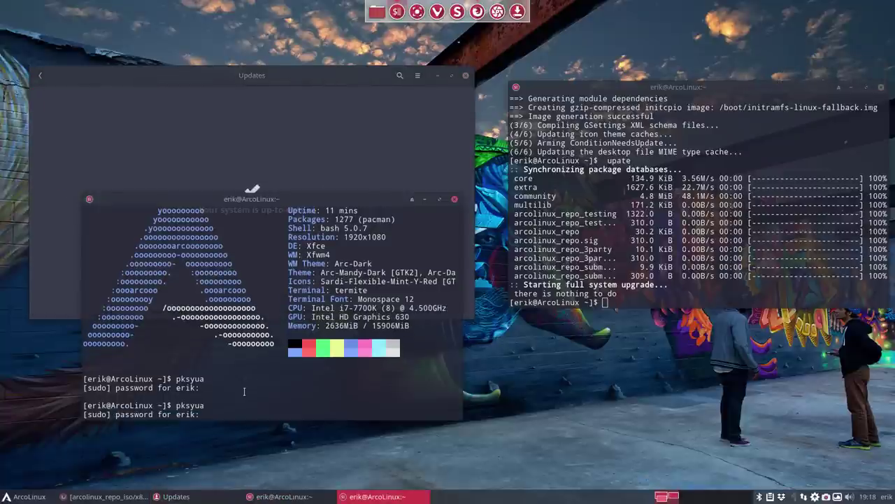
key("Return")
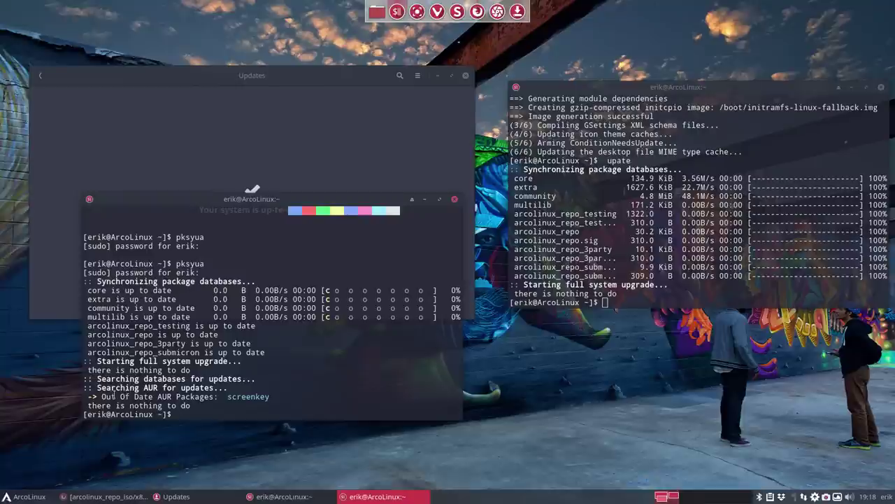
left_click_drag(110, 396, 201, 396)
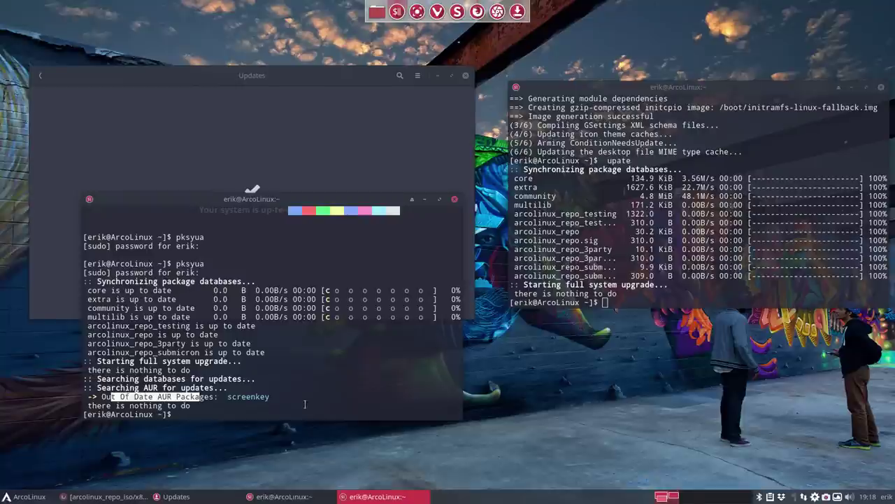
- Close the package manager and both terminal windows to clear the desktop
left_click(455, 198)
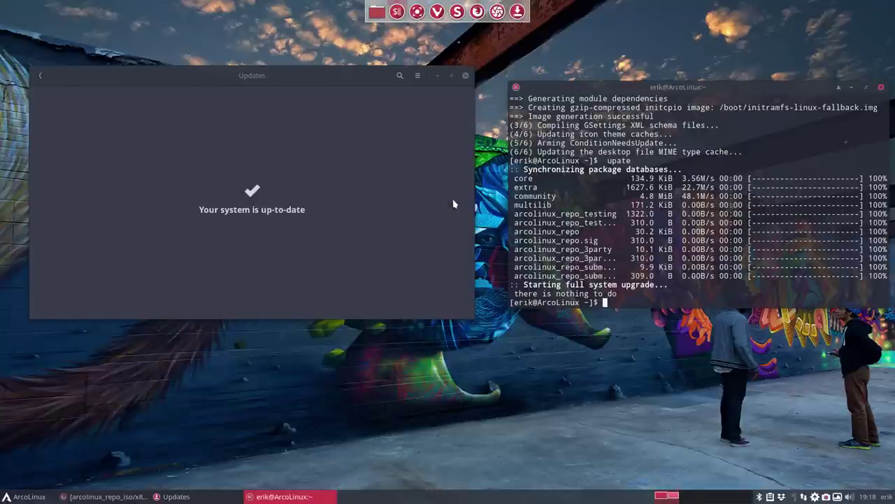
left_click(465, 75)
left_click_drag(743, 94, 666, 96)
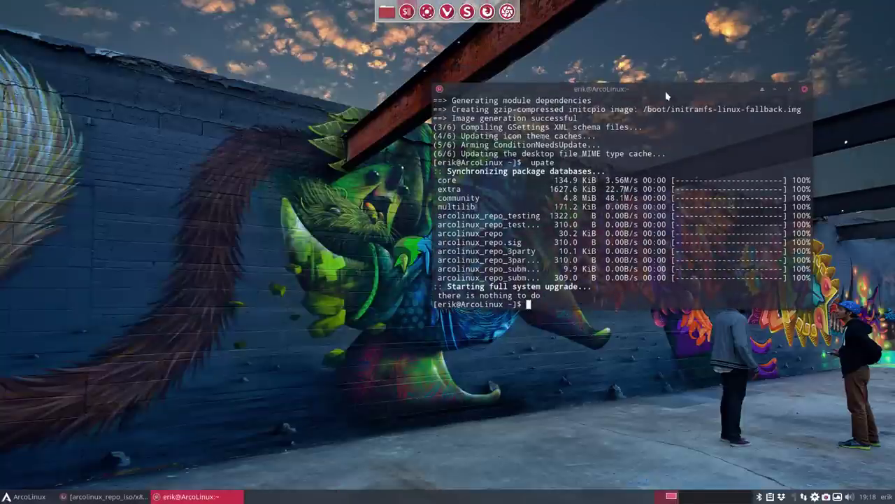
left_click(805, 89)
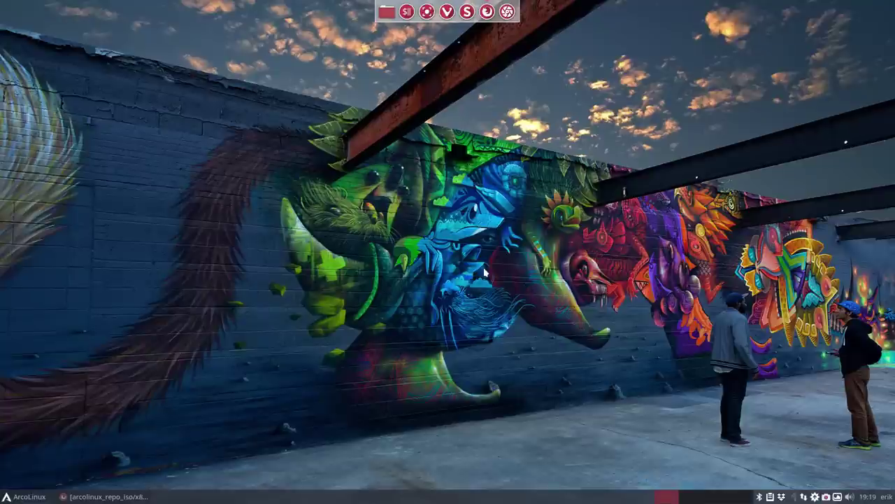
- Open a new terminal and the package manager, and move the package manager over the terminal
key("ctrl+alt+t")
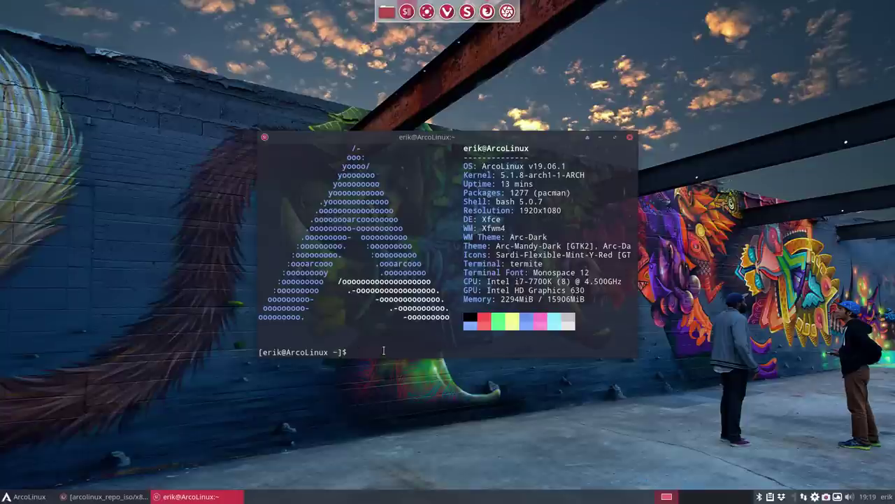
left_click_drag(480, 138, 381, 98)
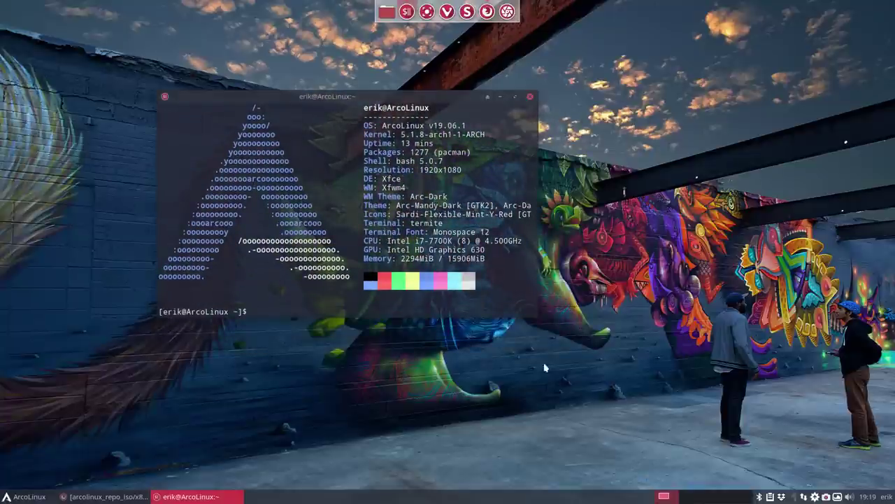
left_click(801, 497)
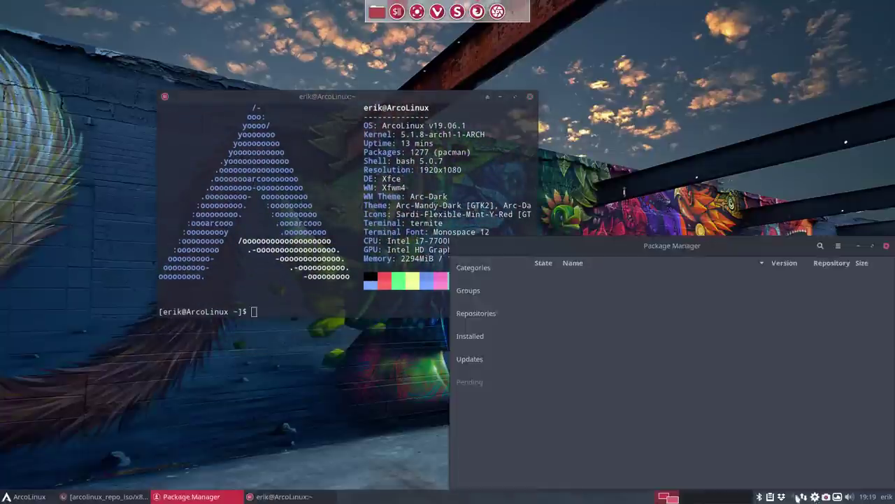
left_click_drag(666, 247, 379, 75)
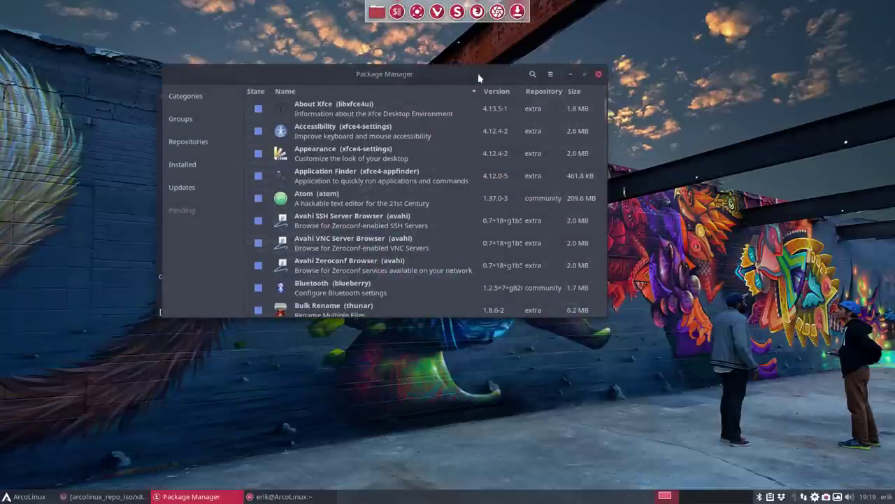
- Open the package manager's preferences and authenticate with the account password
left_click(551, 73)
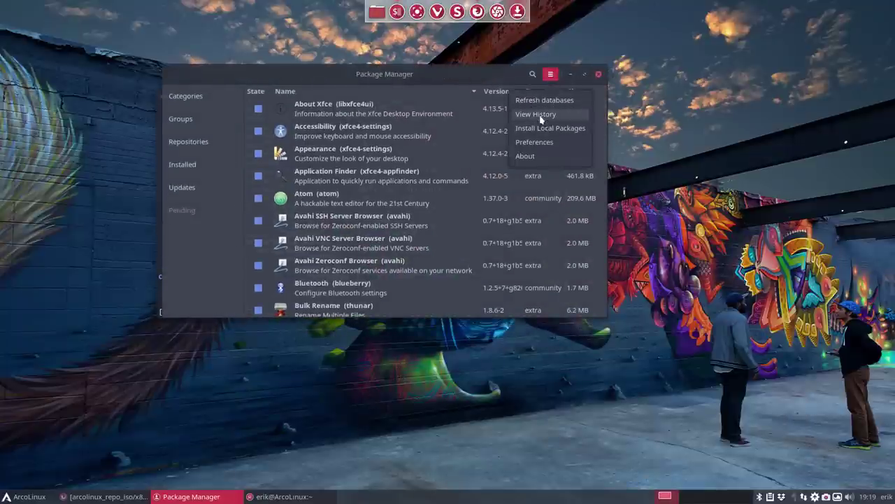
left_click(540, 143)
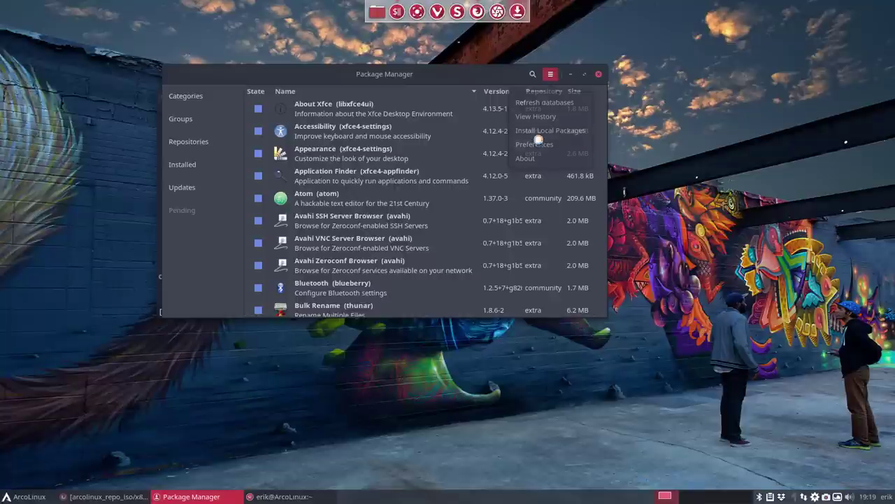
type("••••")
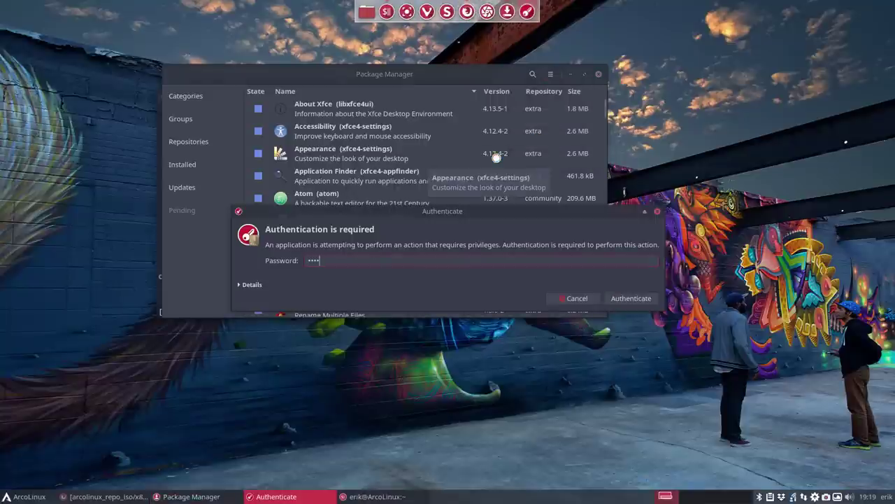
key("Return")
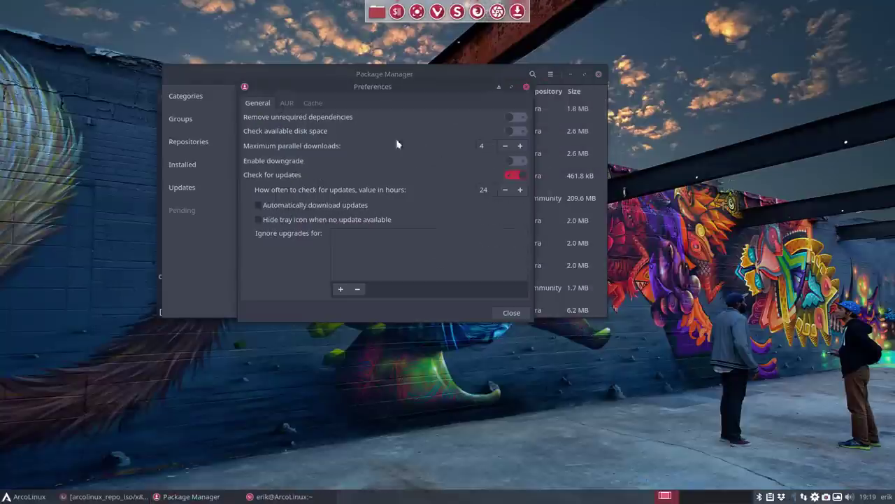
- Switch AUR support off and back on in the preferences, and close the package manager
left_click(281, 103)
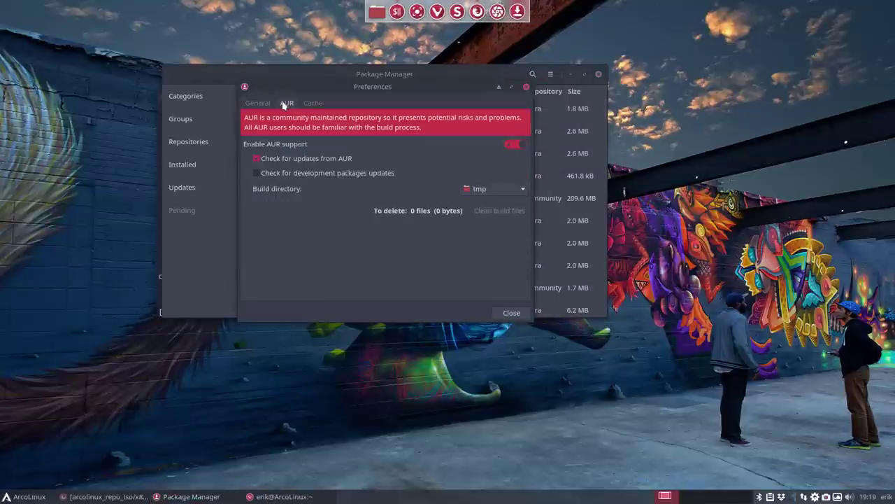
left_click(513, 144)
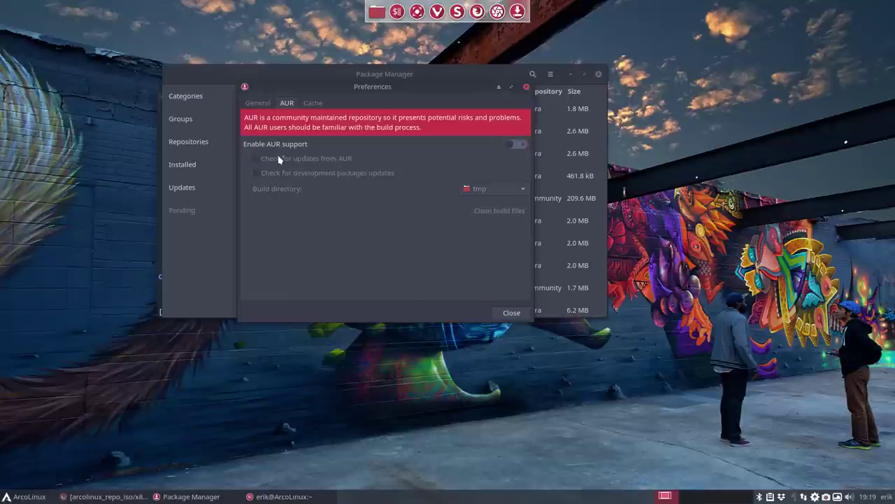
left_click(516, 144)
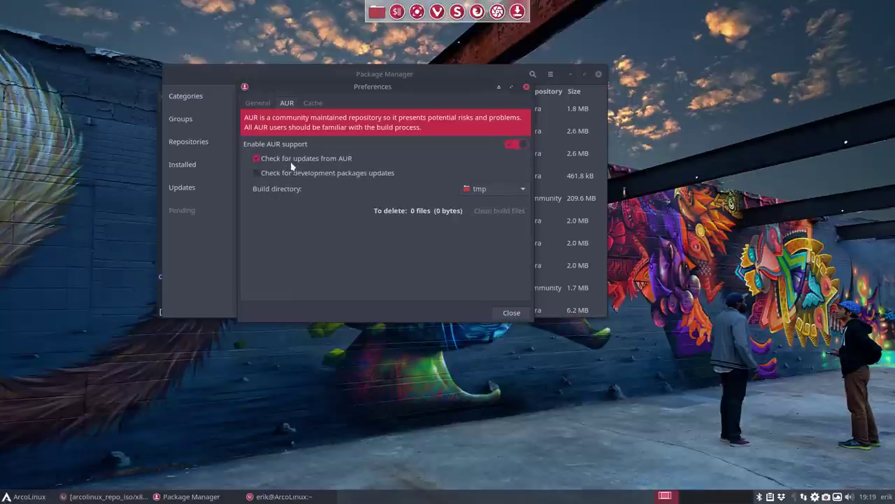
left_click(517, 315)
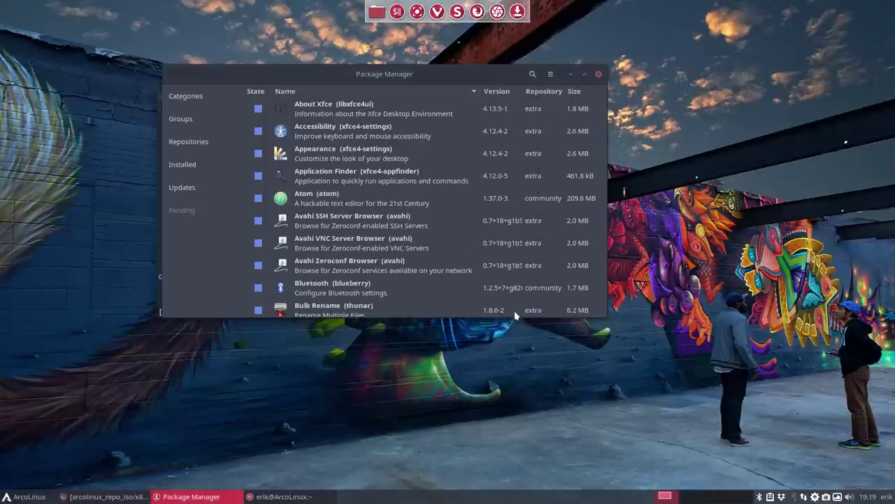
left_click(600, 75)
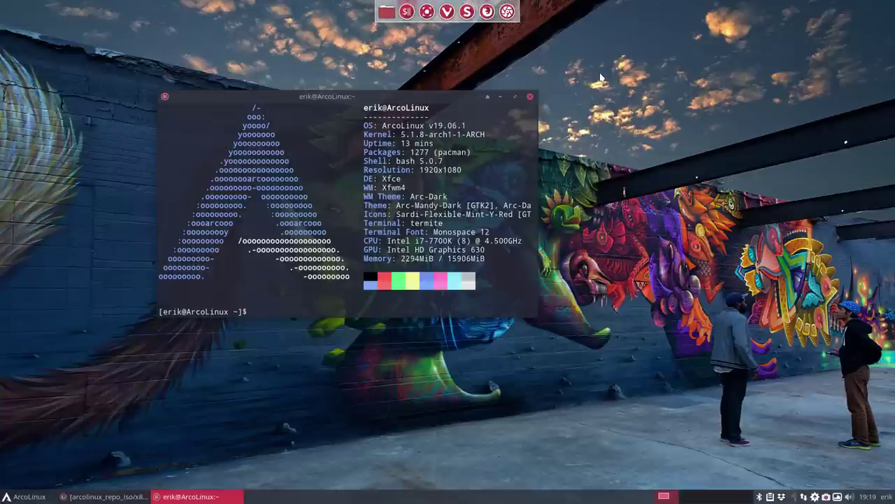